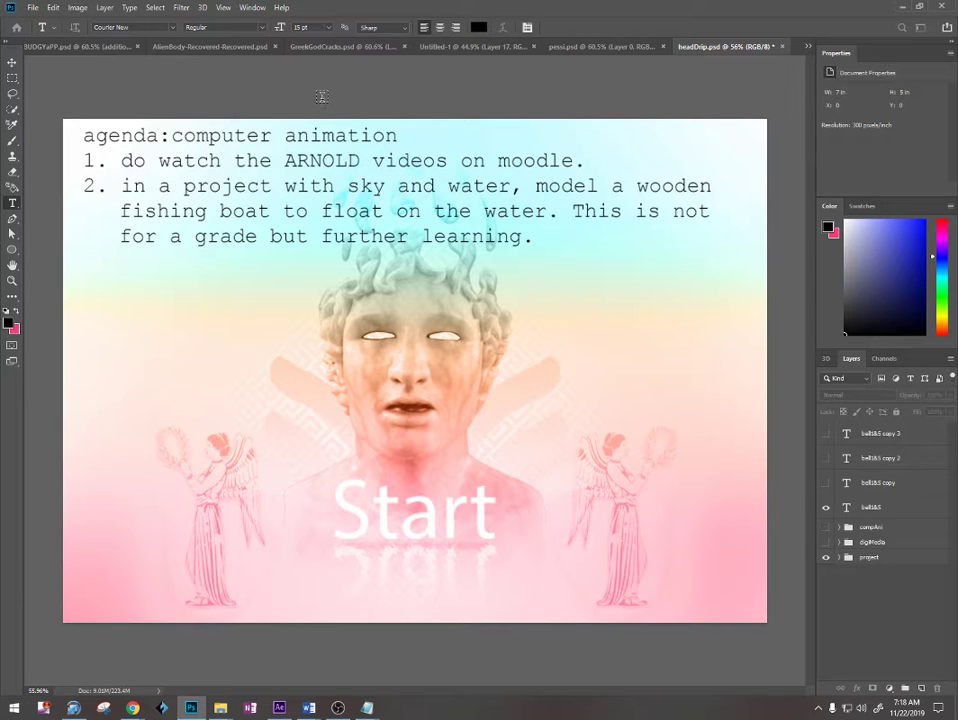
- Create a new document from the custom 5 x 7 in, 300 ppi RGB preset with a white background
{"action": "left_click", "coordinate": [34, 9]}
{"action": "left_click", "coordinate": [37, 18]}
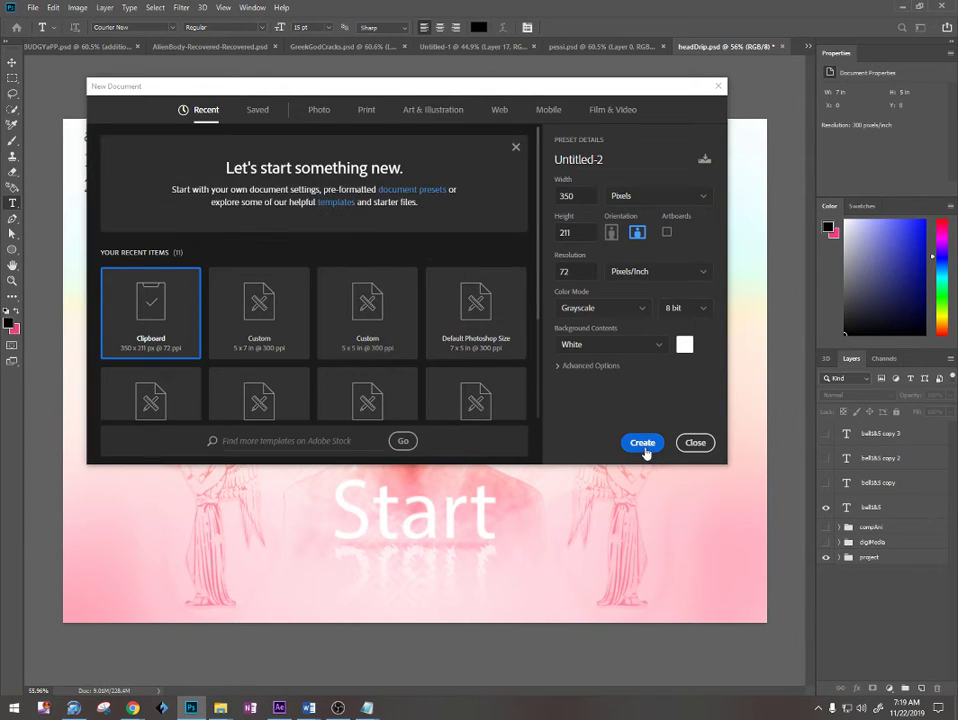
{"action": "left_click", "coordinate": [259, 330]}
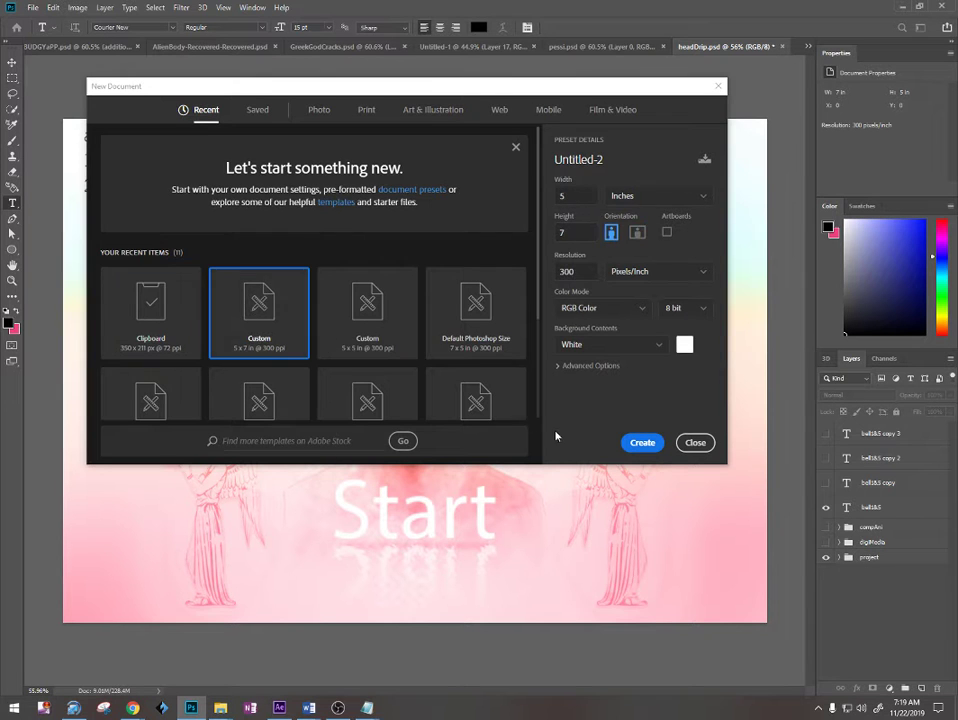
{"action": "left_click", "coordinate": [632, 447]}
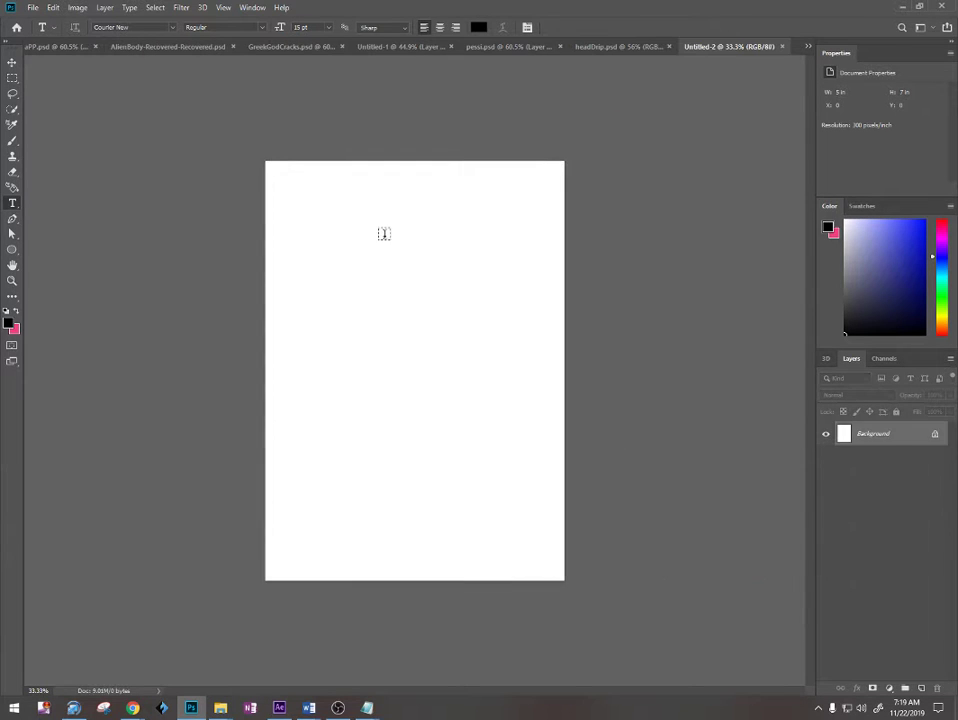
- Write the note "switch into CMYK first" on the blank page and delete its text layer
{"action": "left_click", "coordinate": [384, 234]}
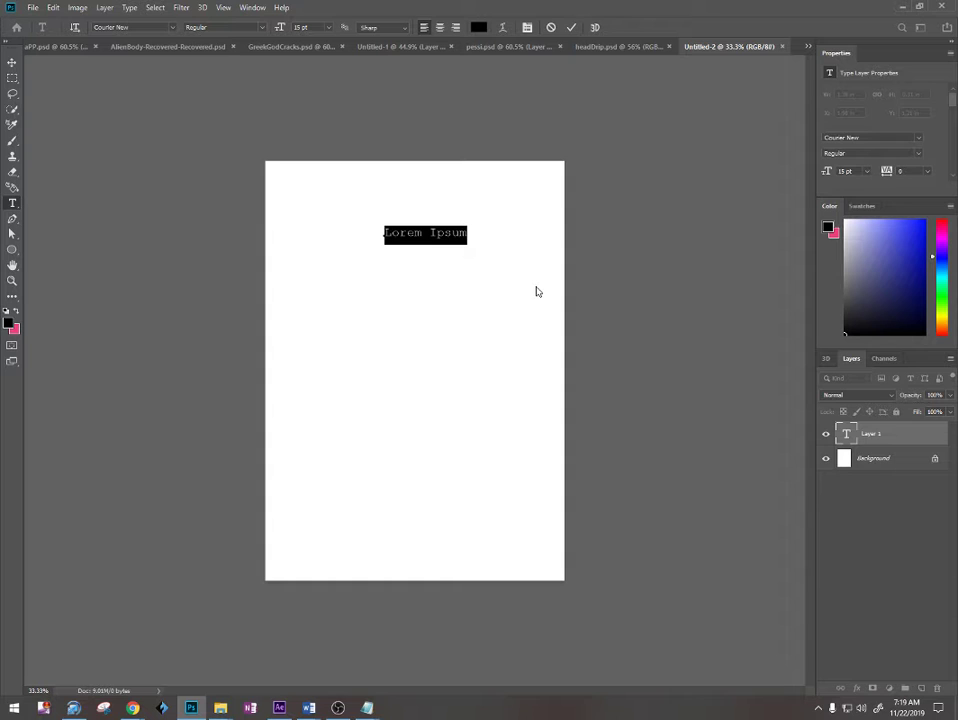
{"action": "type", "text": "switch into CMYK first"}
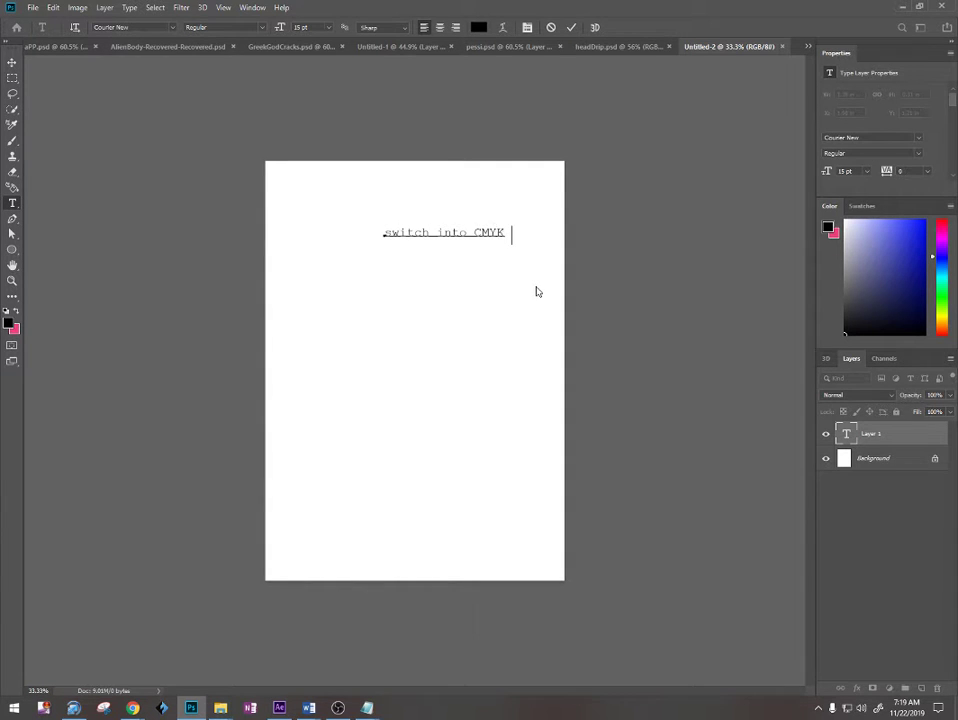
{"action": "left_click", "coordinate": [904, 542]}
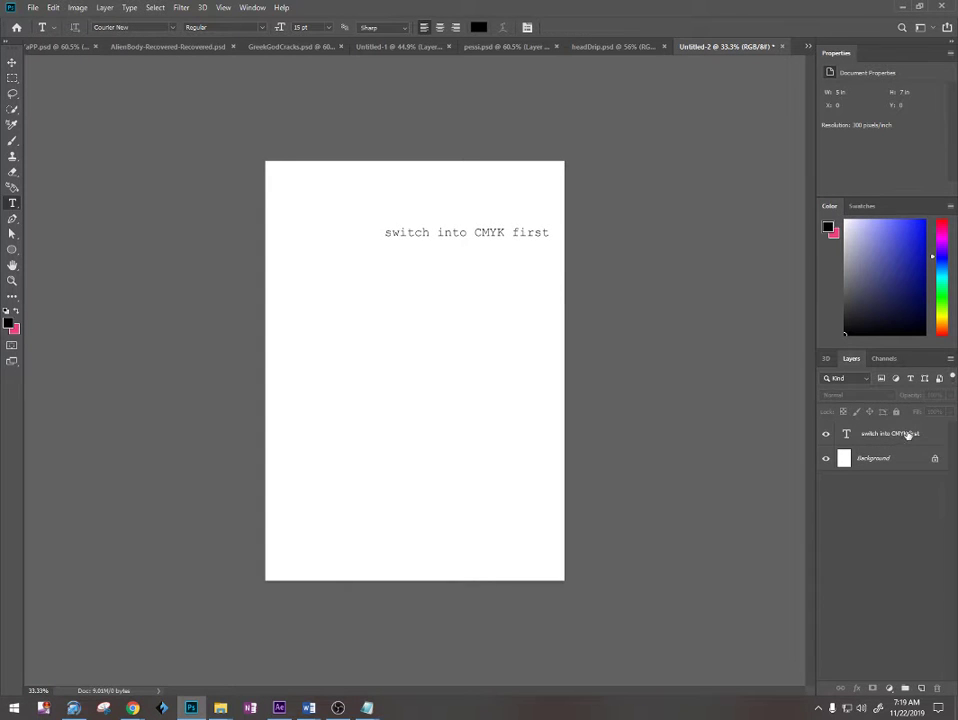
{"action": "left_click", "coordinate": [923, 435]}
{"action": "key", "text": "Delete"}
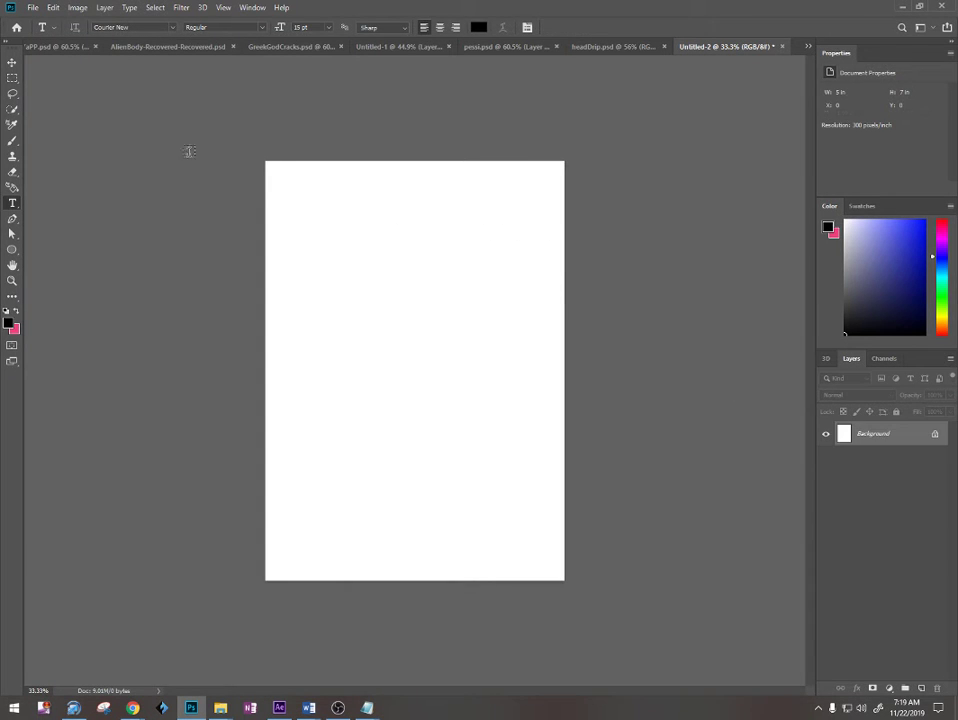
- Convert the document's color mode to CMYK and unlock the Background layer
{"action": "left_click", "coordinate": [76, 8]}
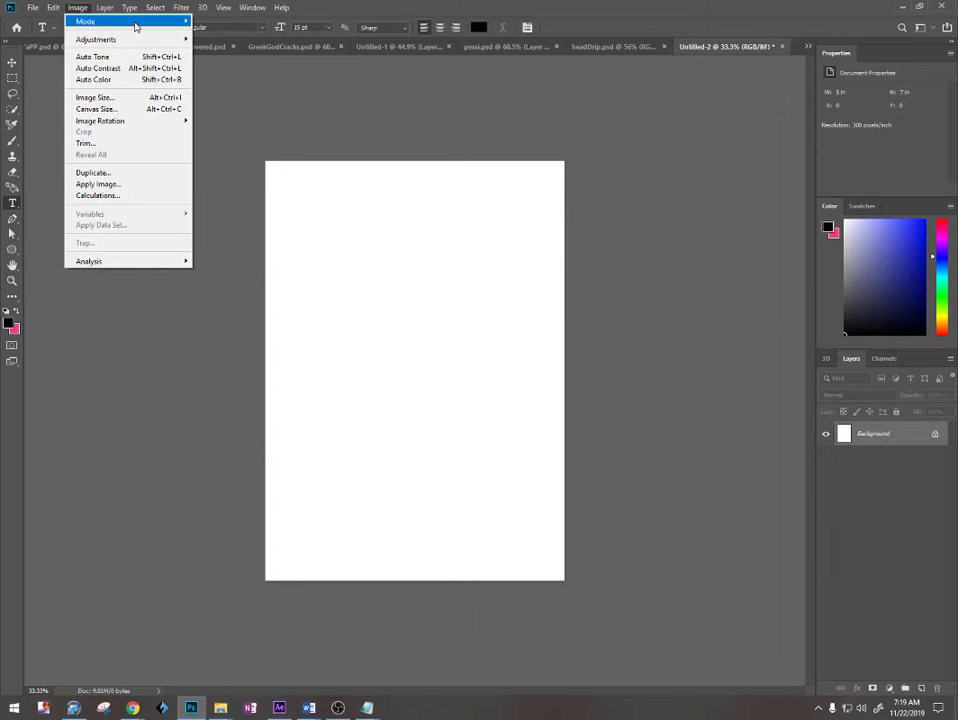
{"action": "mouse_move", "coordinate": [126, 22]}
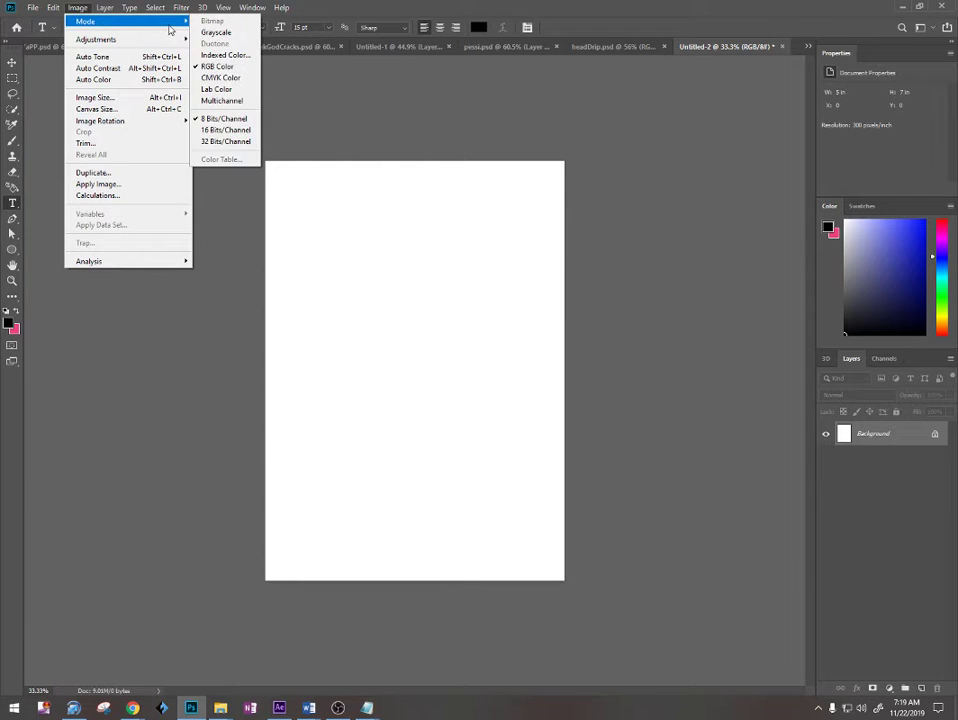
{"action": "left_click", "coordinate": [225, 78]}
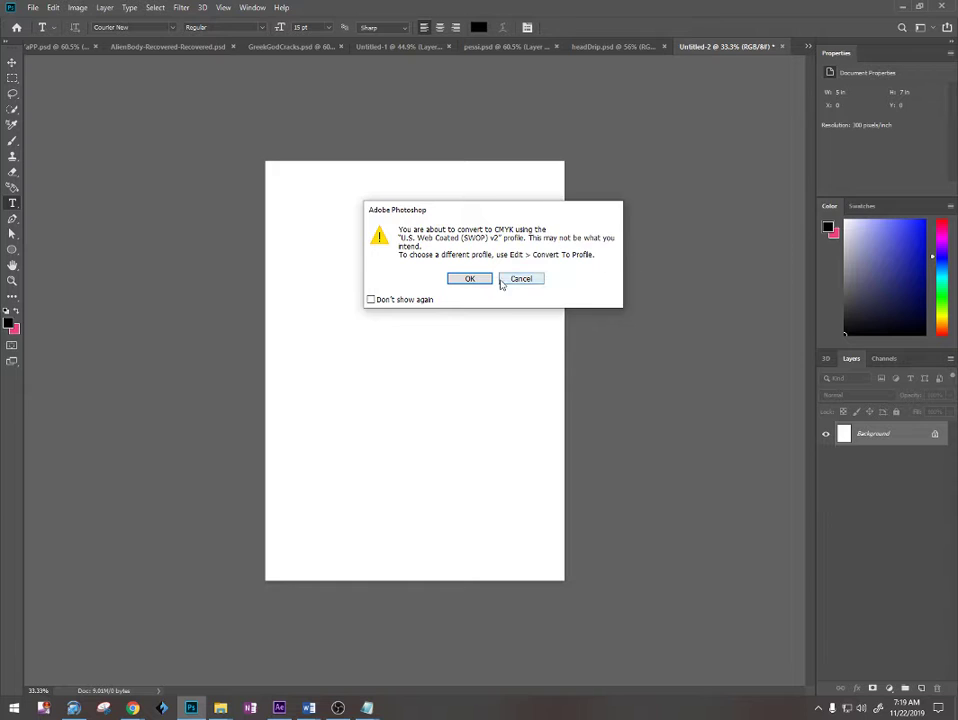
{"action": "left_click", "coordinate": [472, 279]}
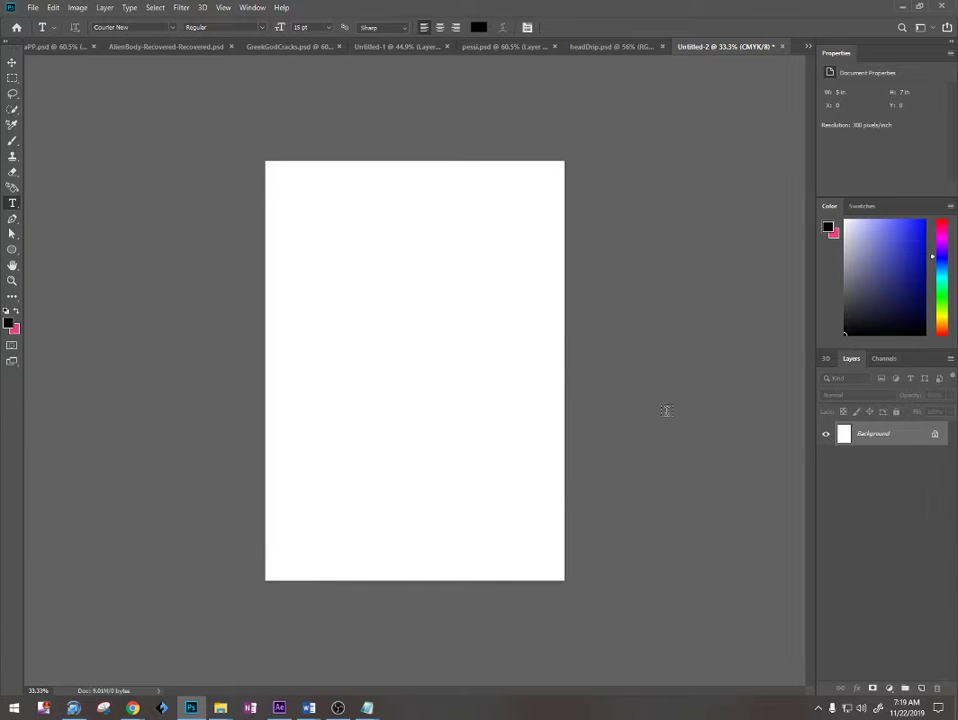
{"action": "left_click", "coordinate": [936, 434]}
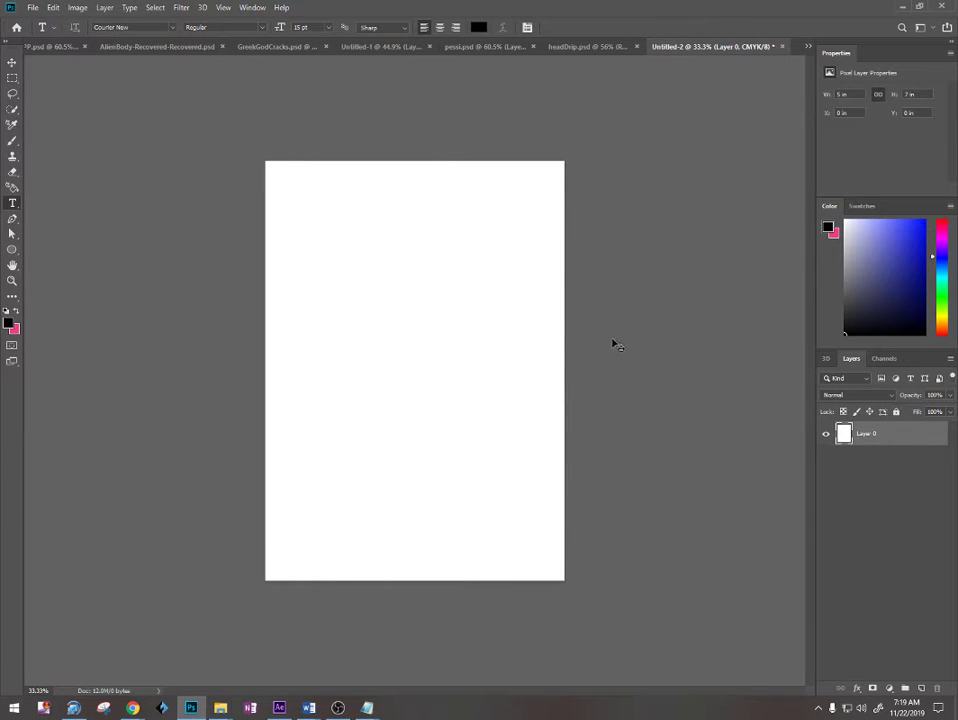
- Paste the copied eye image, rotate it -90° and scale it to fill the whole 5 x 7 in page
{"action": "key", "text": "ctrl+v"}
{"action": "key", "text": "ctrl+t"}
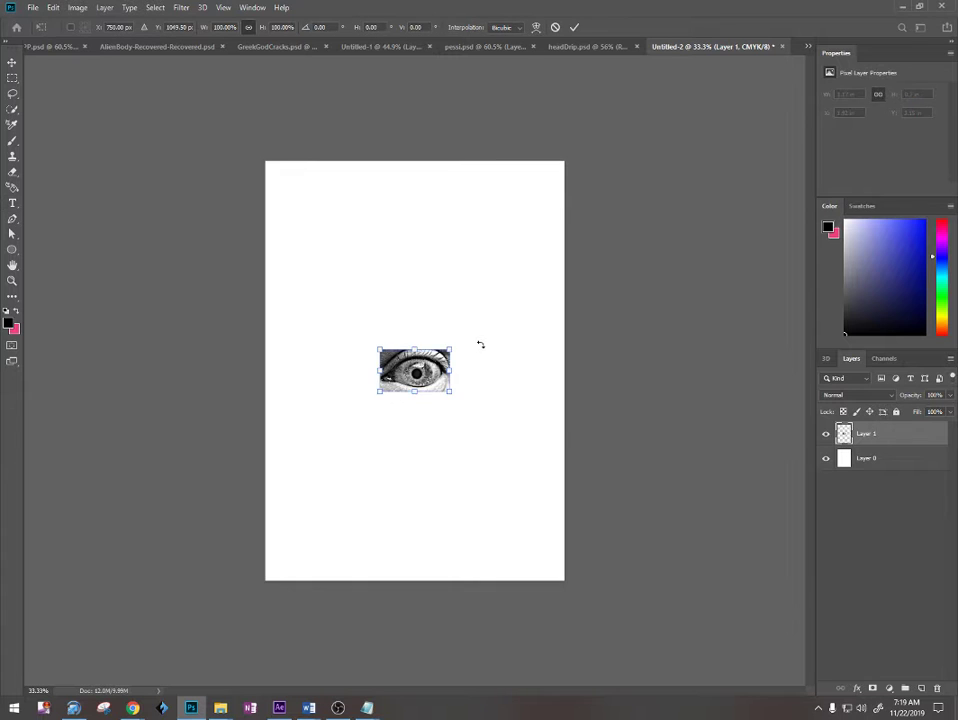
{"action": "left_click_drag", "start_coordinate": [480, 344], "coordinate": [240, 97]}
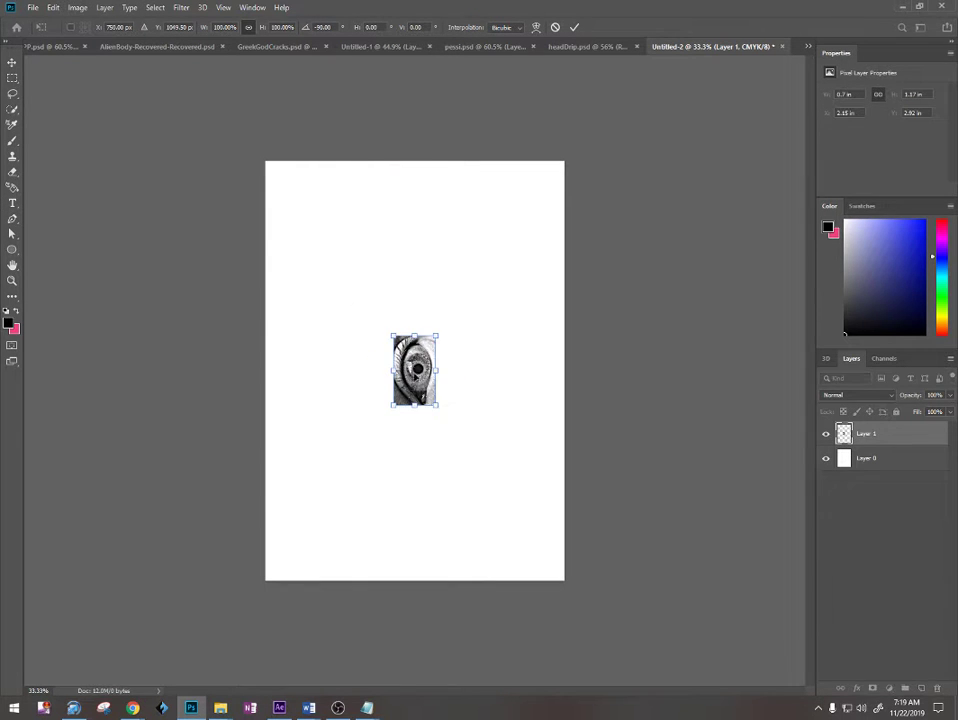
{"action": "left_click_drag", "start_coordinate": [424, 342], "coordinate": [300, 168]}
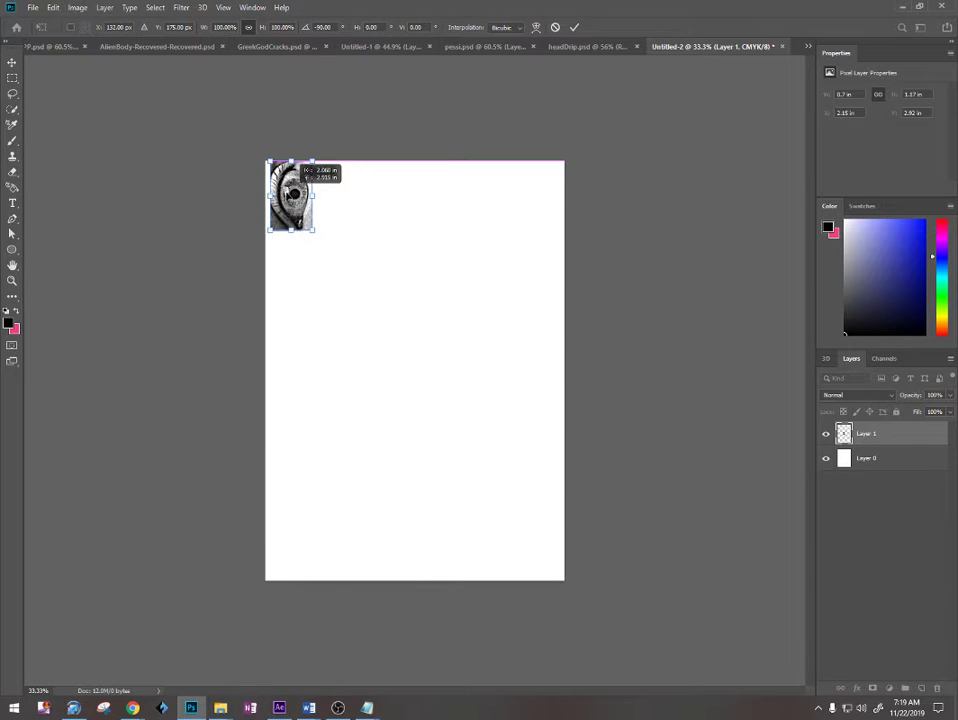
{"action": "left_click_drag", "start_coordinate": [313, 231], "coordinate": [571, 580]}
{"action": "key", "text": "Return"}
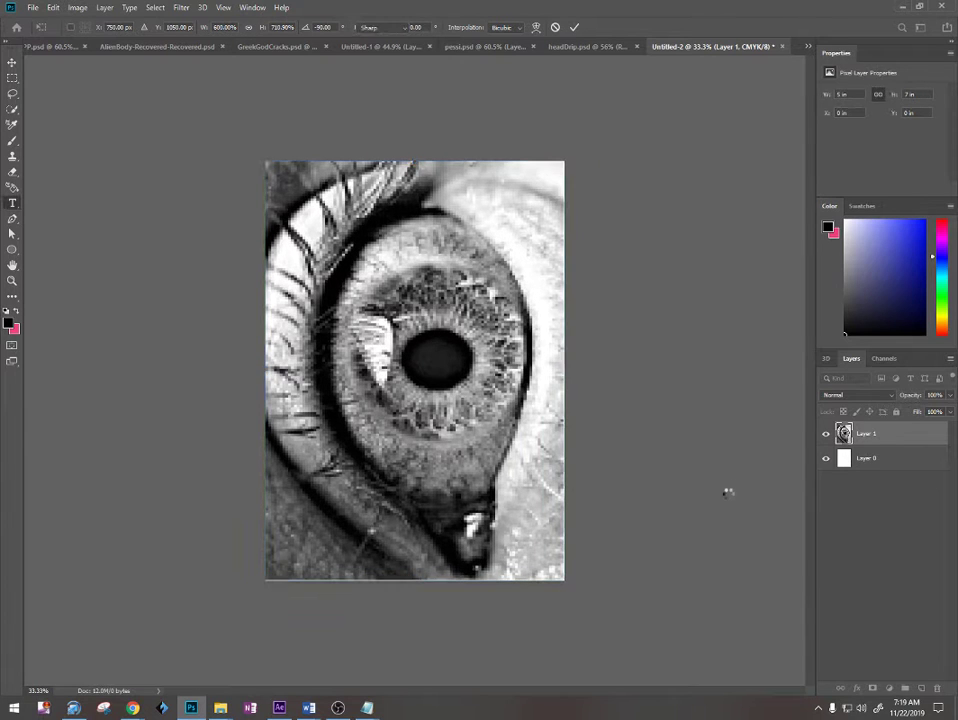
- Hide the eye image and write the note "what i am going to do now is select a part of the image that I" above Layer 0
{"action": "left_click", "coordinate": [826, 434]}
{"action": "left_click", "coordinate": [870, 462]}
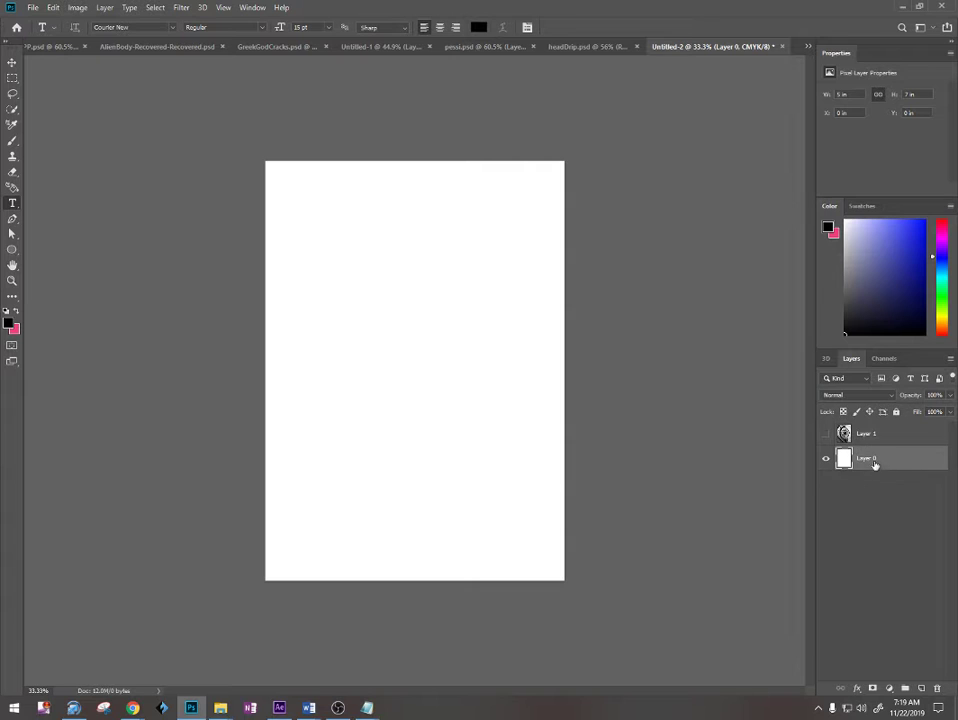
{"action": "left_click", "coordinate": [312, 207]}
{"action": "type", "text": "What "}
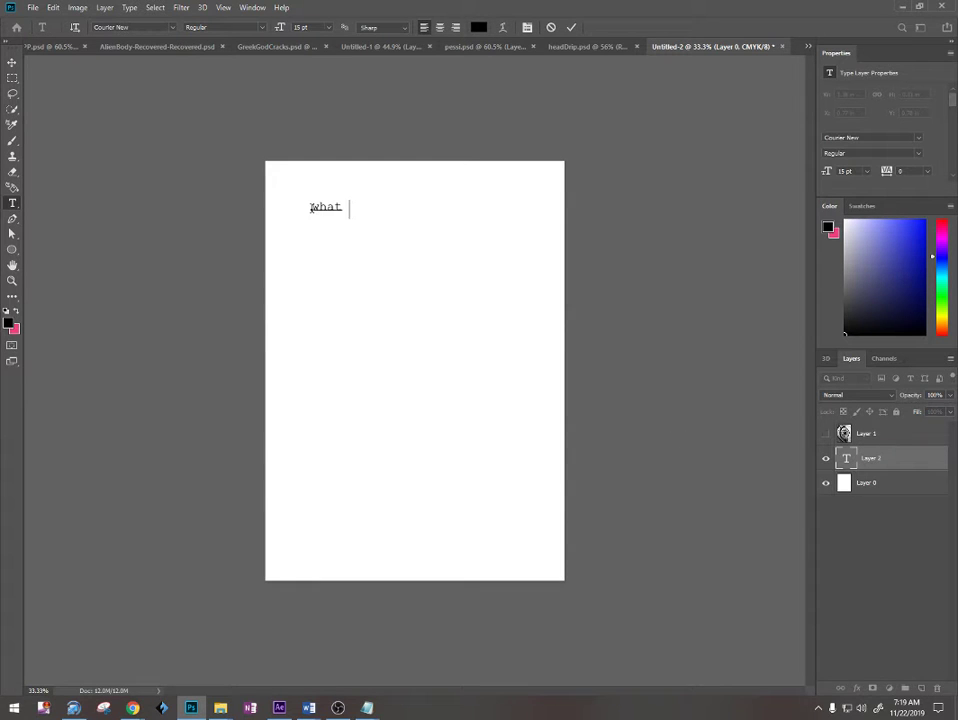
{"action": "type", "text": "i am going to"}
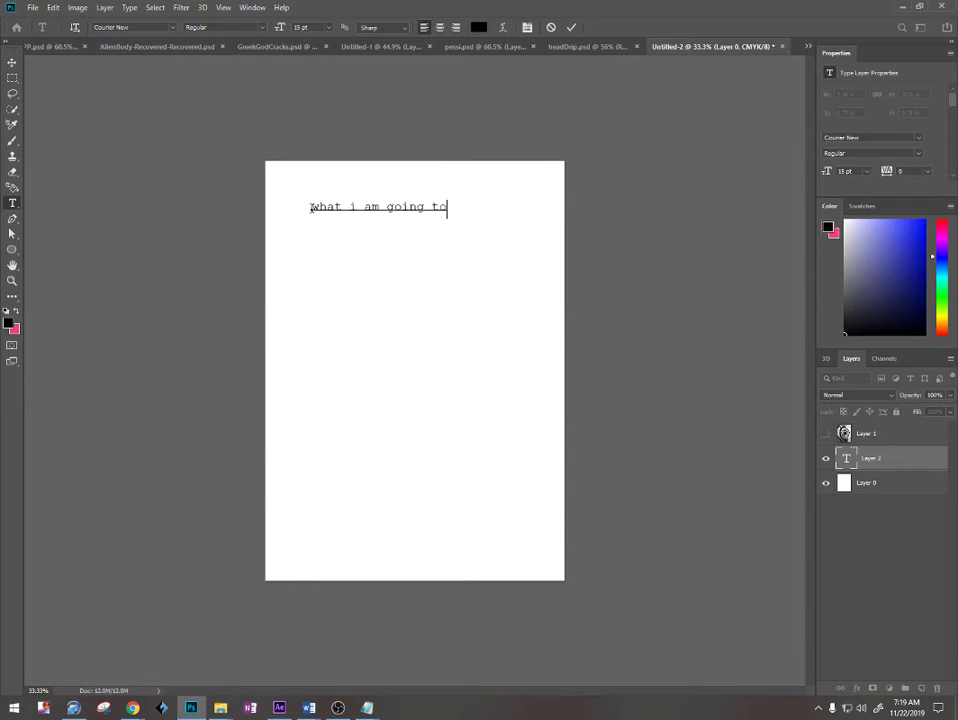
{"action": "type", "text": " do now"}
{"action": "key", "text": "Return"}
{"action": "type", "text": "is select a part of t"}
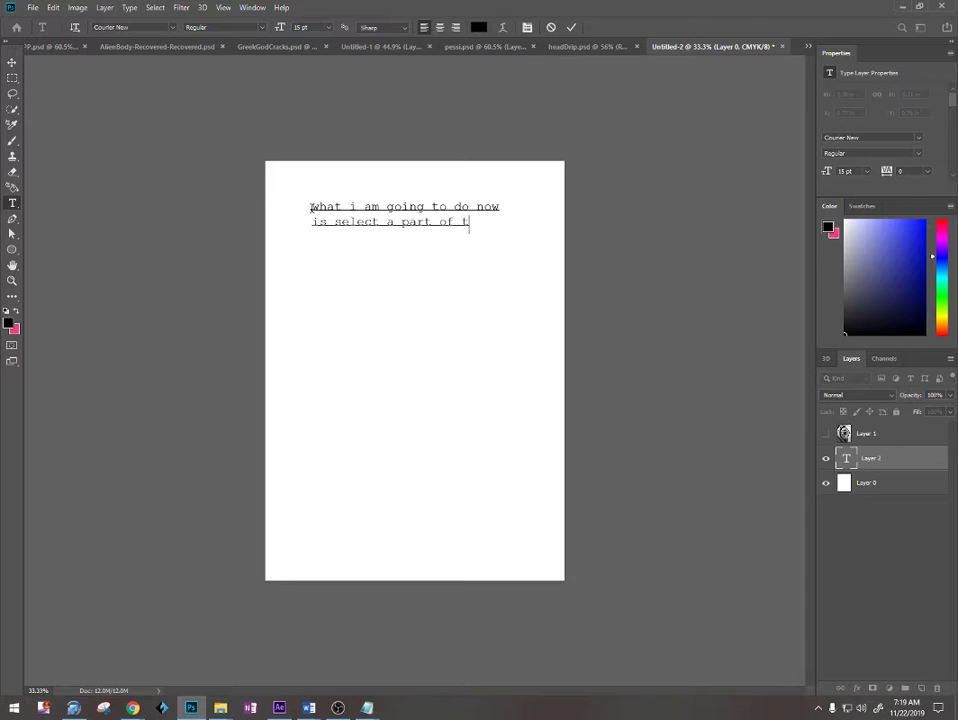
{"action": "type", "text": "he images"}
{"action": "type", "text": "that I "}
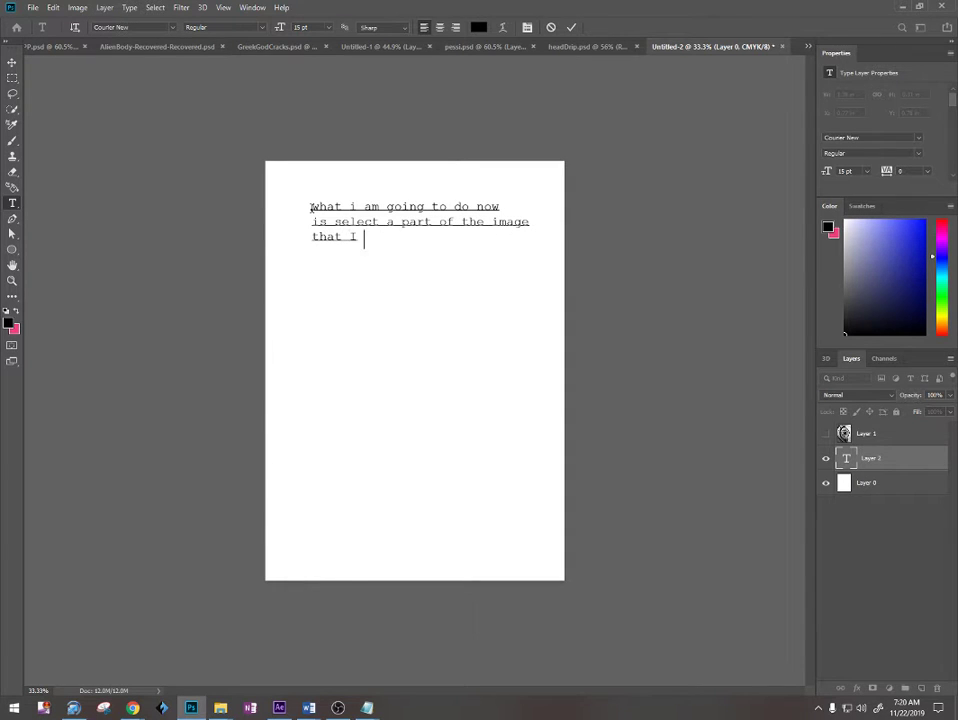
- Continue the note with "want to color... you can use any selection tool I will use LASSO TOOL"
{"action": "type", "text": "wnt to co"}
{"action": "key", "text": "BackSpace"}
{"action": "key", "text": "BackSpace"}
{"action": "key", "text": "BackSpace"}
{"action": "key", "text": "BackSpace"}
{"action": "key", "text": "BackSpace"}
{"action": "type", "text": "ant to color"}
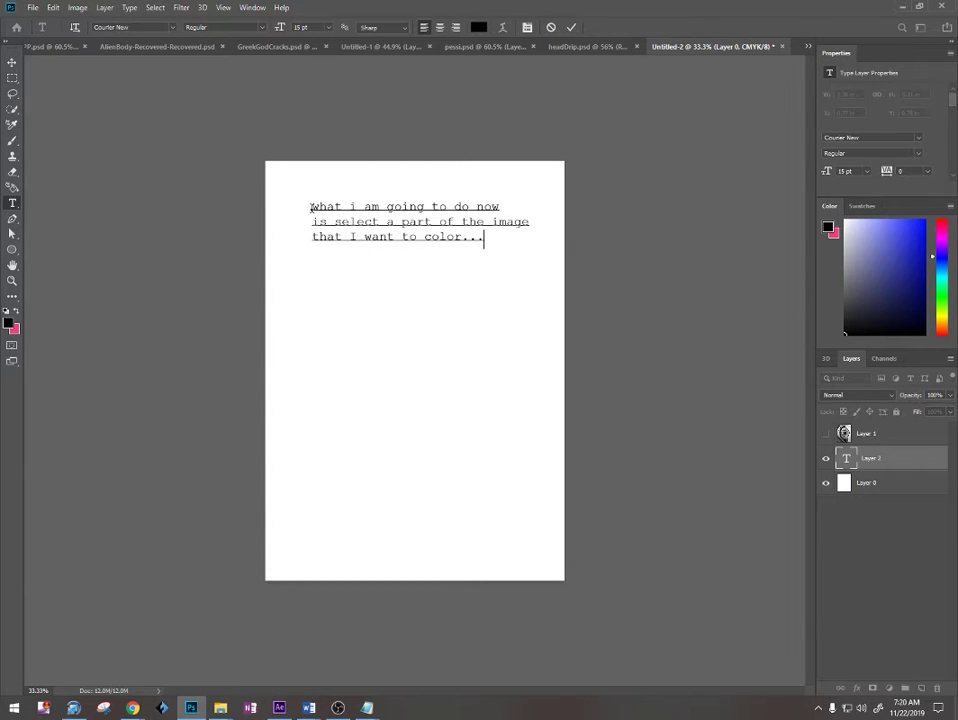
{"action": "type", "text": "can use any selec"}
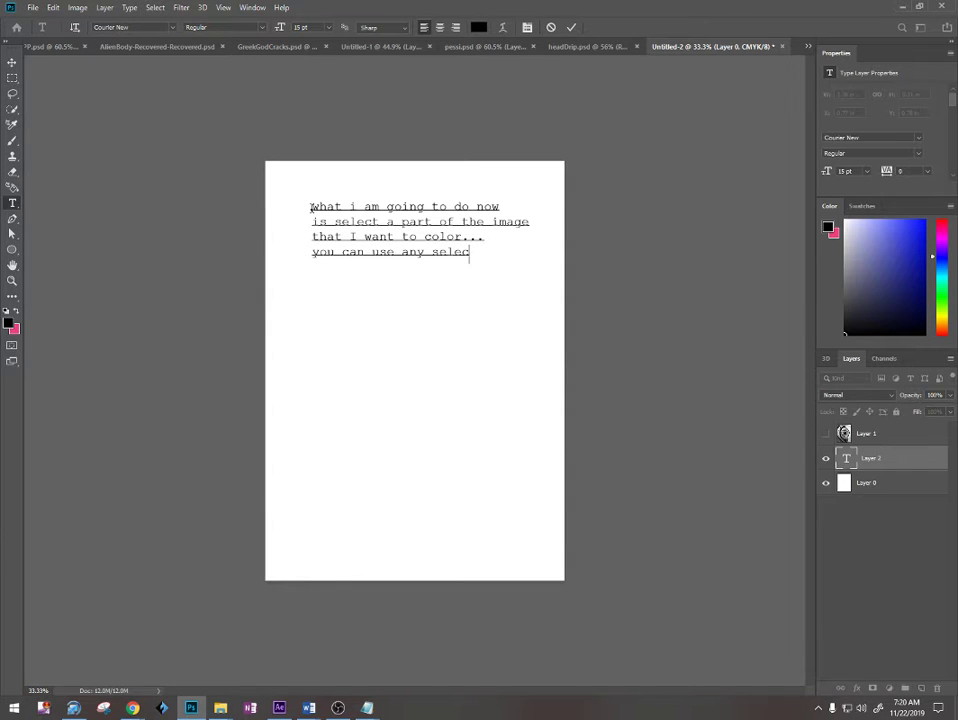
{"action": "type", "text": "tion tool"}
{"action": "type", "text": "I will u "}
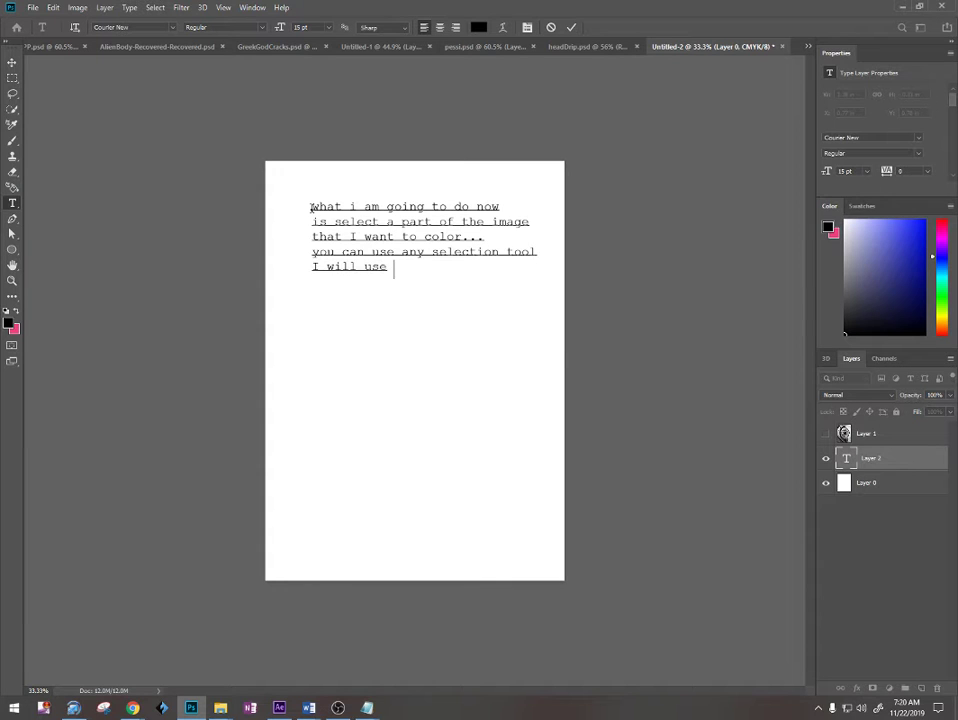
{"action": "type", "text": "se LASSO TOOL"}
- Replace the note with "AFter that place the selection on its own layer by pressing CTRL+J" and remove the text layer
{"action": "key", "text": "ctrl+a"}
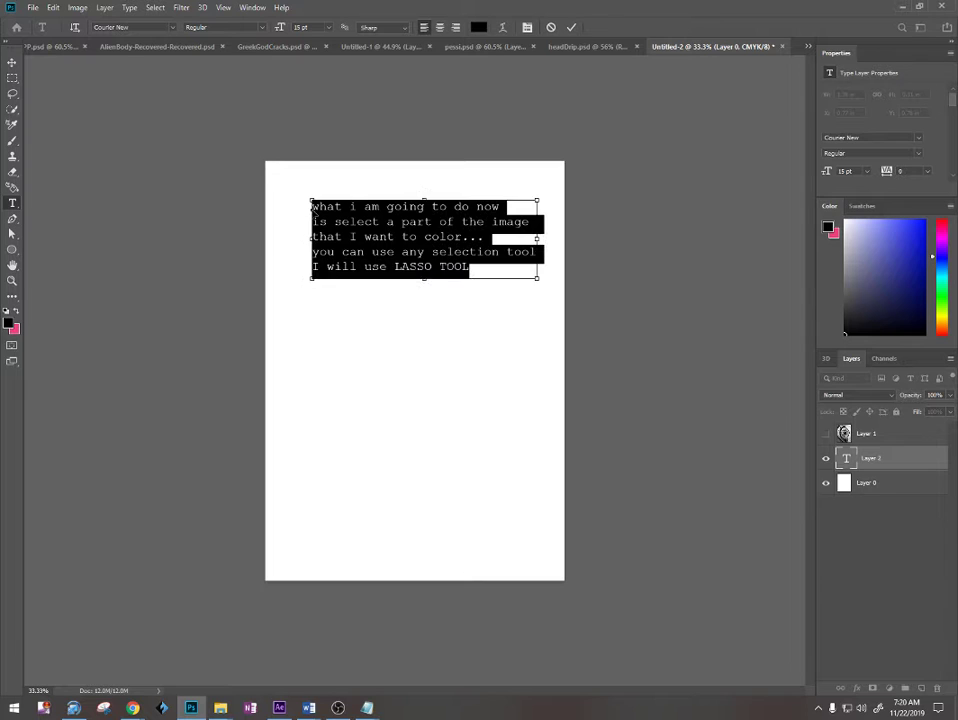
{"action": "key", "text": "BackSpace"}
{"action": "type", "text": "After "}
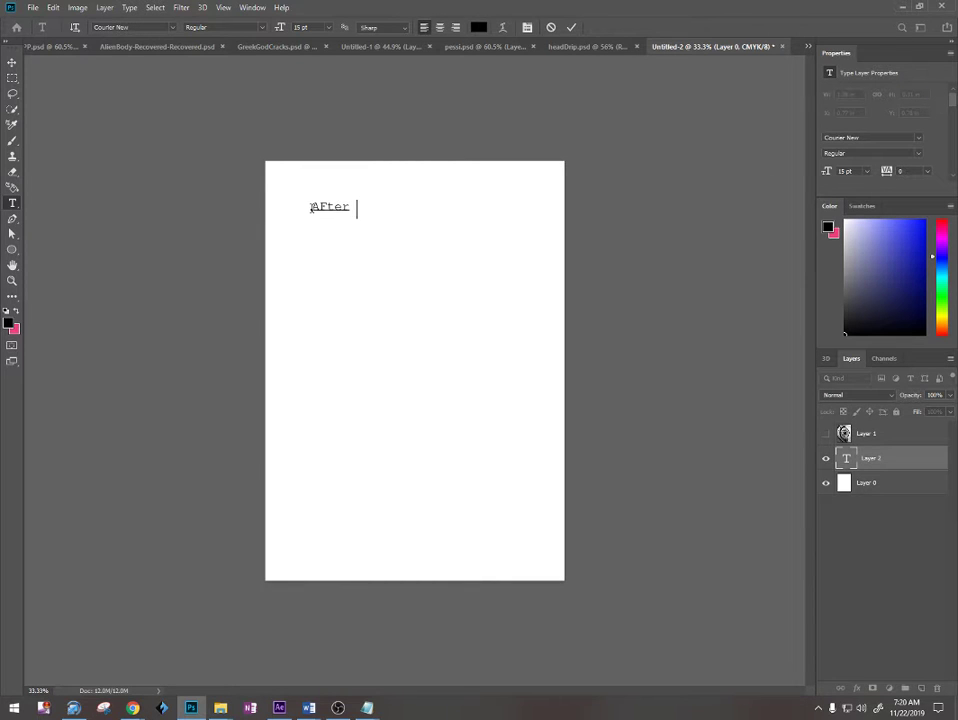
{"action": "type", "text": "that place the select"}
{"action": "key", "text": "BackSpace"}
{"action": "type", "text": "ion on"}
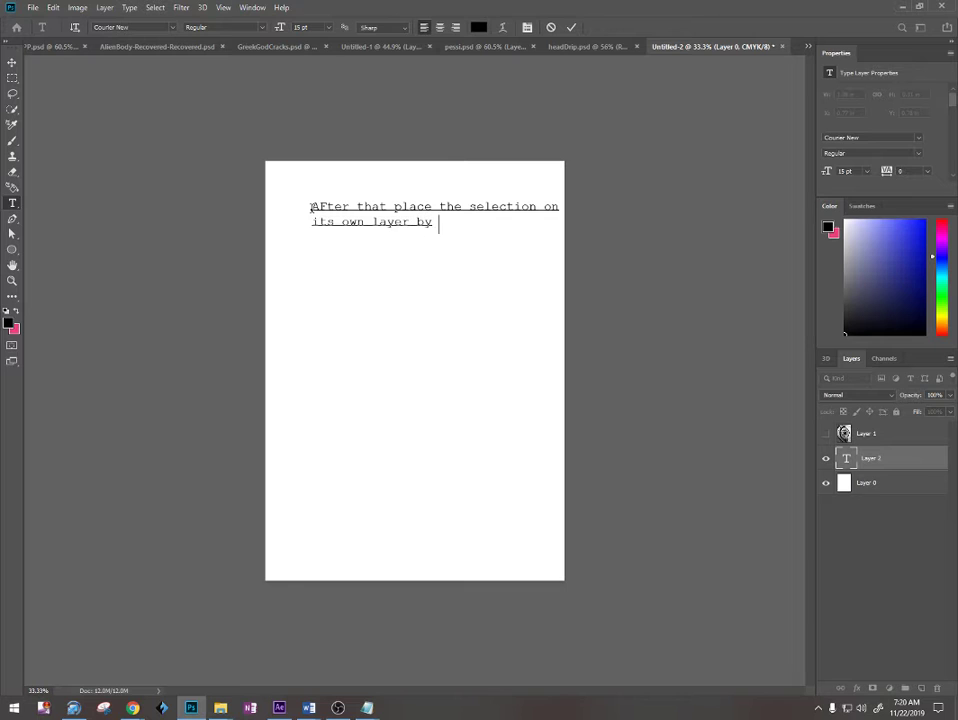
{"action": "type", "text": "pressing CTRL+J"}
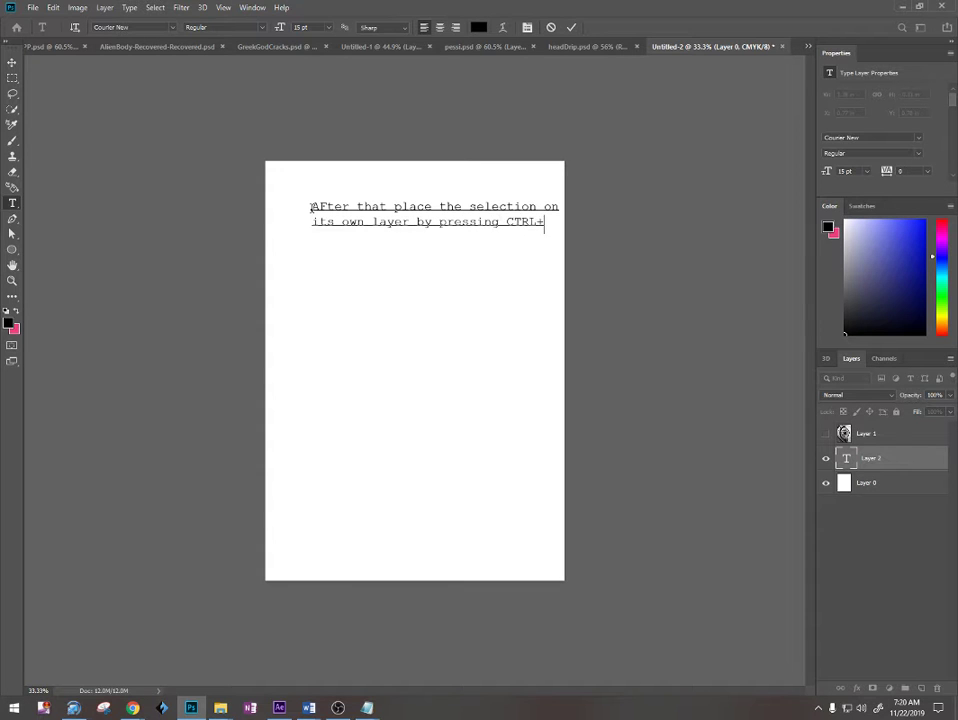
{"action": "left_click", "coordinate": [900, 483]}
- Show the eye image layer and lasso the eyeball on it, leaving the pupil out of the selection
{"action": "left_click", "coordinate": [843, 434]}
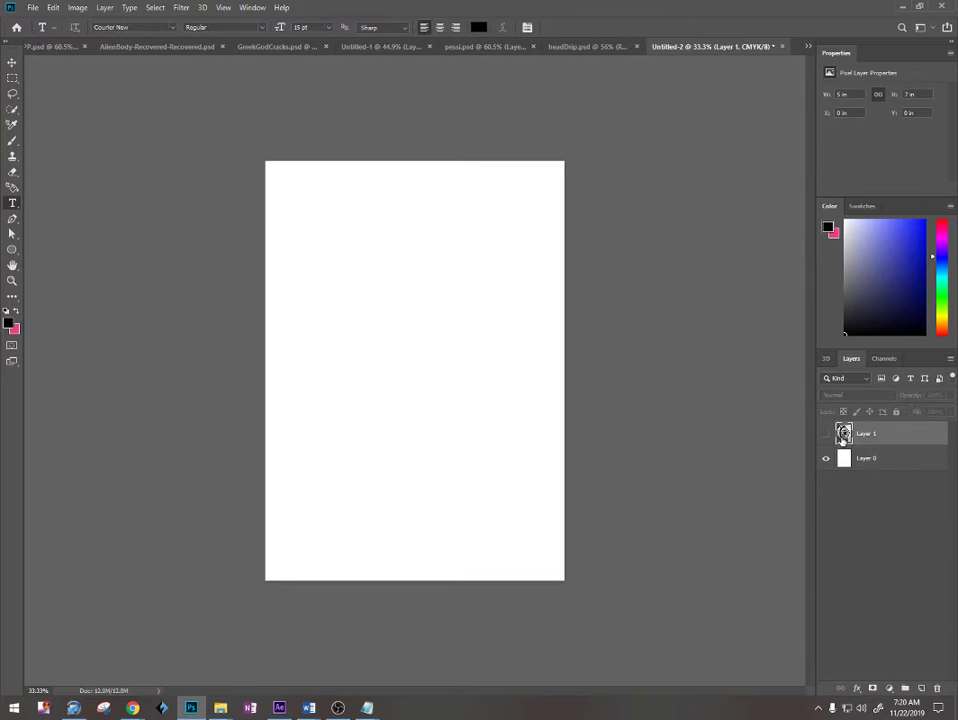
{"action": "left_click", "coordinate": [825, 433]}
{"action": "key", "text": "l"}
{"action": "scroll", "coordinate": [414, 367], "scroll_direction": "up", "scroll_amount": 4}
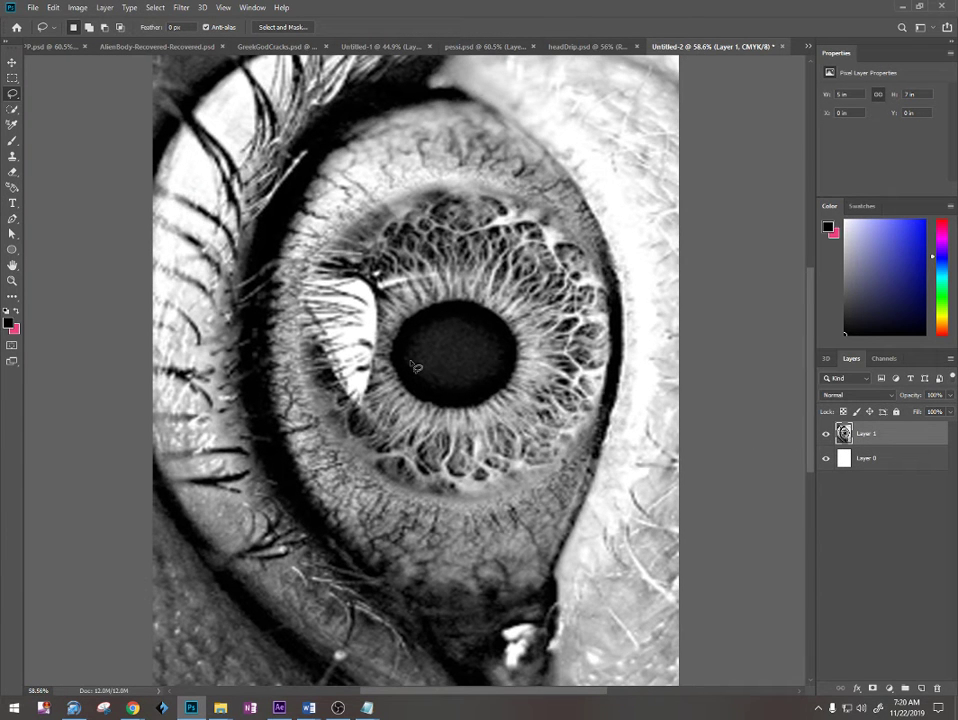
{"action": "mouse_move", "coordinate": [578, 192]}
{"action": "left_mouse_down"}
{"action": "mouse_move", "coordinate": [526, 133]}
{"action": "mouse_move", "coordinate": [467, 104]}
{"action": "mouse_move", "coordinate": [372, 112]}
{"action": "mouse_move", "coordinate": [278, 232]}
{"action": "mouse_move", "coordinate": [268, 372]}
{"action": "mouse_move", "coordinate": [331, 522]}
{"action": "mouse_move", "coordinate": [429, 600]}
{"action": "mouse_move", "coordinate": [505, 622]}
{"action": "mouse_move", "coordinate": [558, 598]}
{"action": "mouse_move", "coordinate": [612, 410]}
{"action": "mouse_move", "coordinate": [620, 298]}
{"action": "mouse_move", "coordinate": [600, 235]}
{"action": "left_mouse_up"}
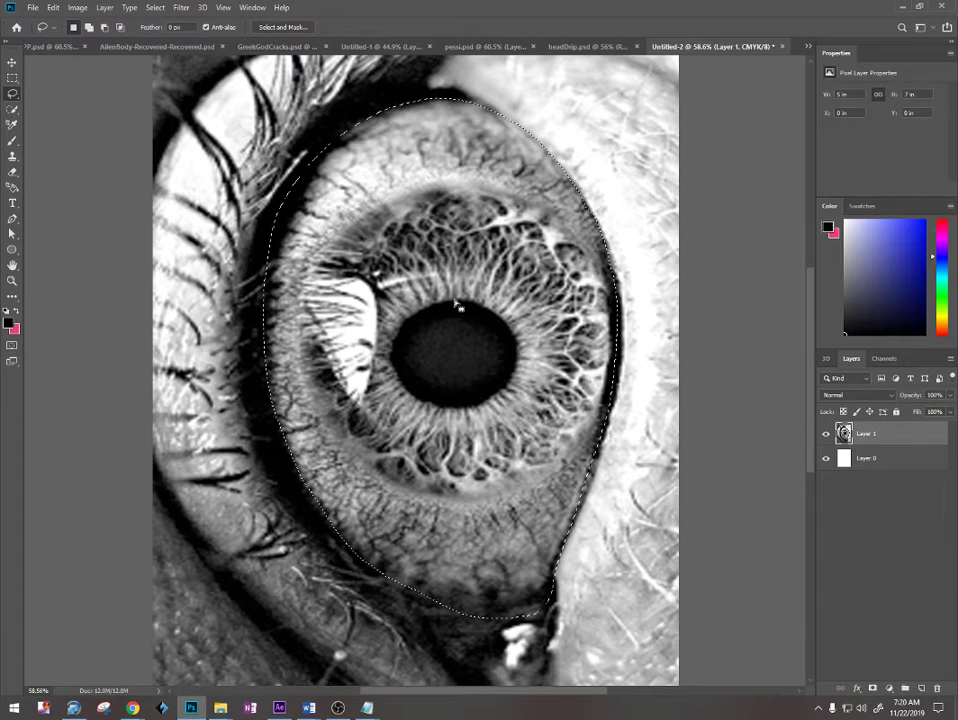
{"action": "mouse_move", "coordinate": [429, 309]}
{"action": "left_mouse_down"}
{"action": "mouse_move", "coordinate": [396, 342]}
{"action": "mouse_move", "coordinate": [399, 381]}
{"action": "mouse_move", "coordinate": [445, 411]}
{"action": "mouse_move", "coordinate": [481, 408]}
{"action": "mouse_move", "coordinate": [517, 375]}
{"action": "mouse_move", "coordinate": [517, 337]}
{"action": "mouse_move", "coordinate": [488, 308]}
{"action": "mouse_move", "coordinate": [455, 300]}
{"action": "mouse_move", "coordinate": [404, 318]}
{"action": "left_mouse_up"}
- Copy the selected eyeball area to its own layer and hide the full eye image on Layer 1
{"action": "key", "text": "ctrl+j"}
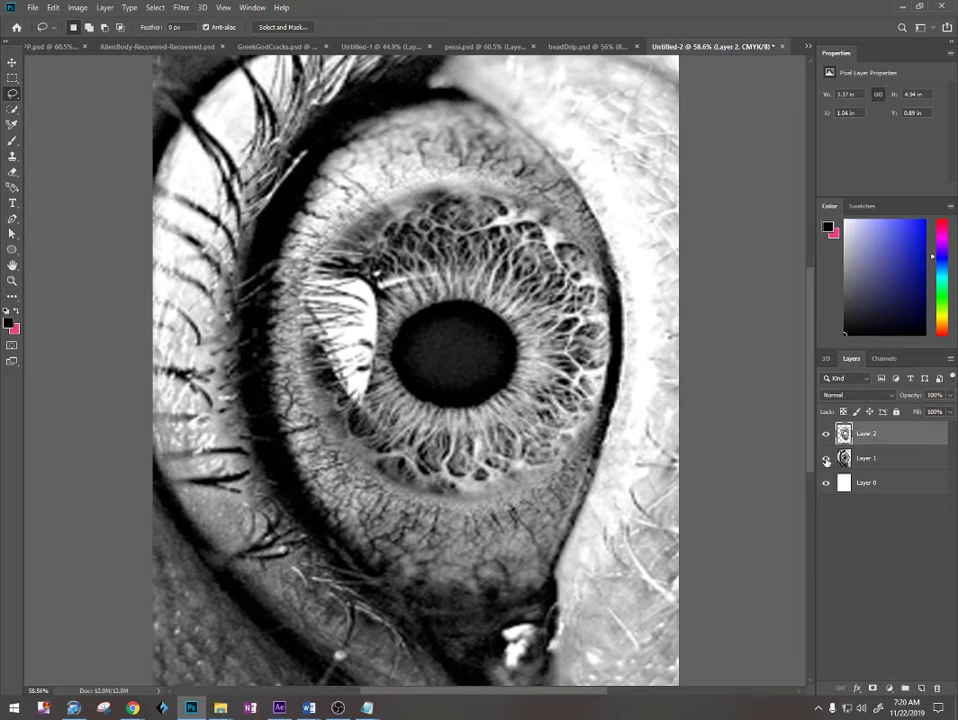
{"action": "left_click", "coordinate": [827, 459]}
{"action": "scroll", "coordinate": [748, 433], "scroll_direction": "down", "scroll_amount": 2}
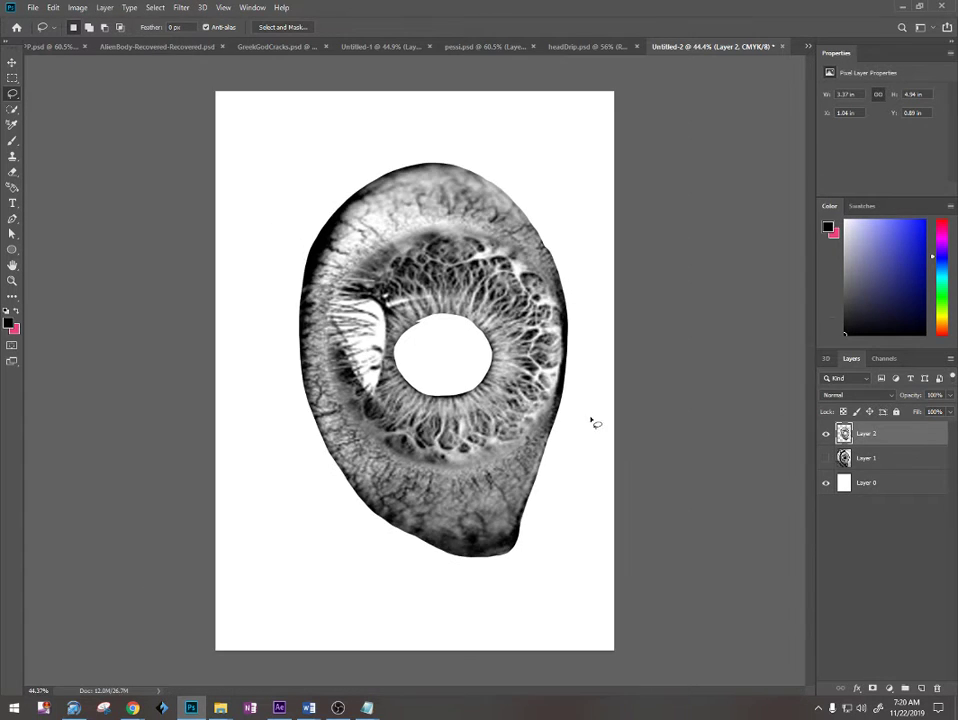
{"action": "scroll", "coordinate": [592, 421], "scroll_direction": "up", "scroll_amount": 1}
- Hide the eyeball copy on Layer 2 and add the text note "next press CTRL M" above the white Layer 0
{"action": "left_click", "coordinate": [826, 434]}
{"action": "left_click", "coordinate": [905, 484]}
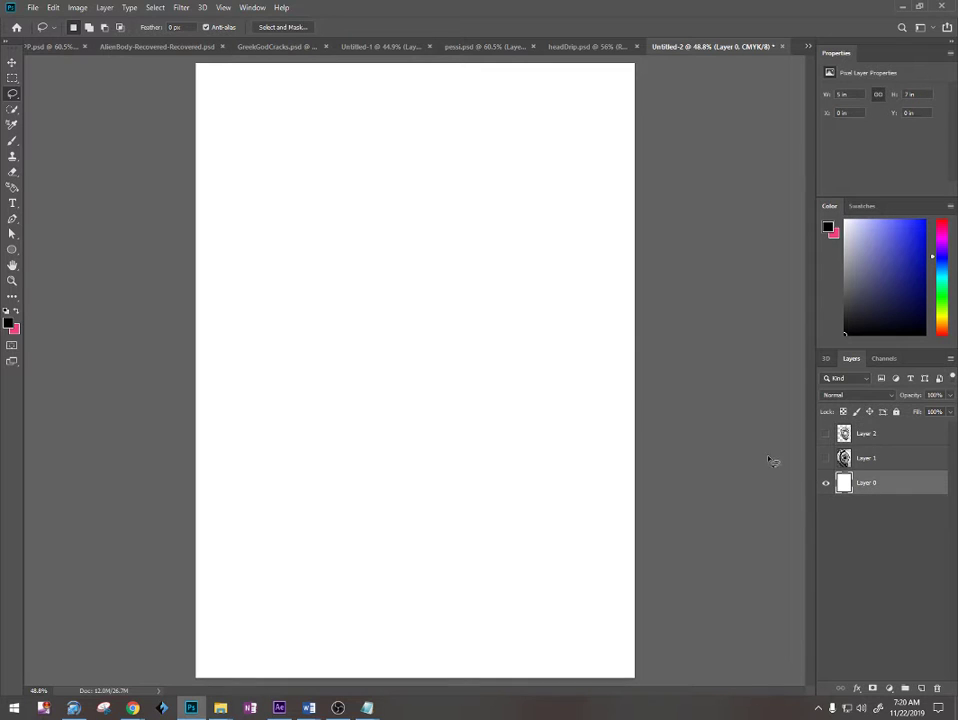
{"action": "key", "text": "t"}
{"action": "left_click", "coordinate": [238, 143]}
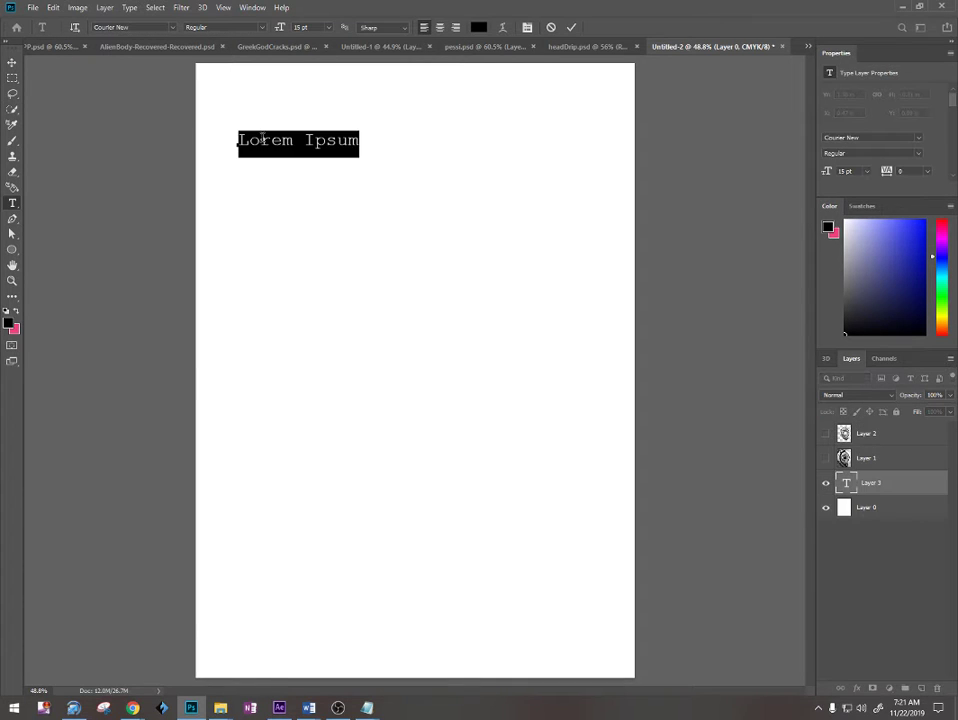
{"action": "type", "text": "nekt pr"}
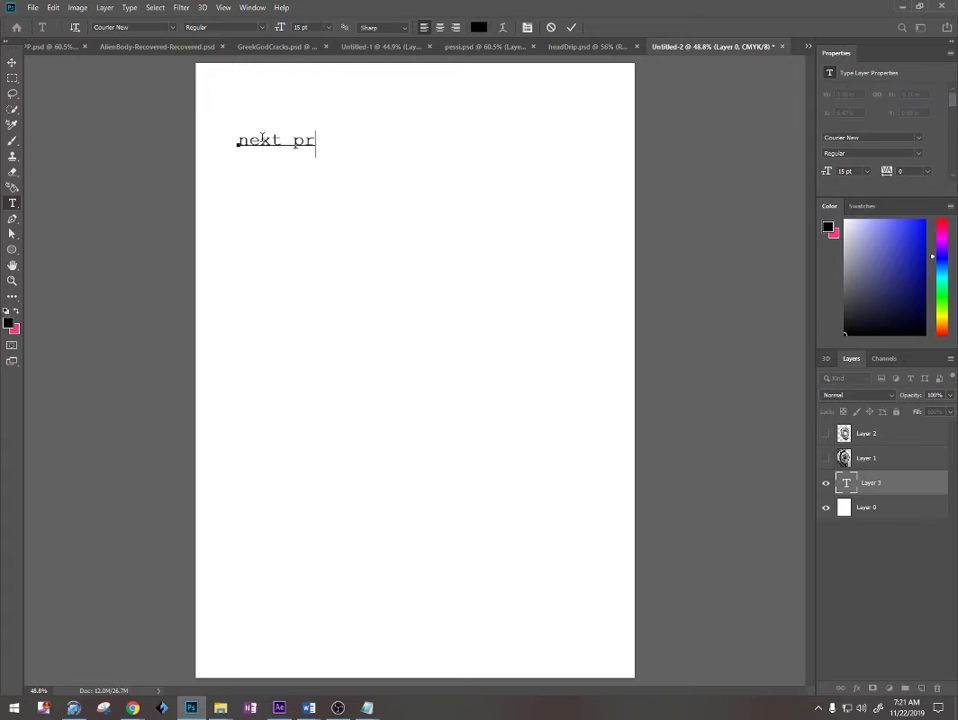
{"action": "type", "text": "ess CTRL M"}
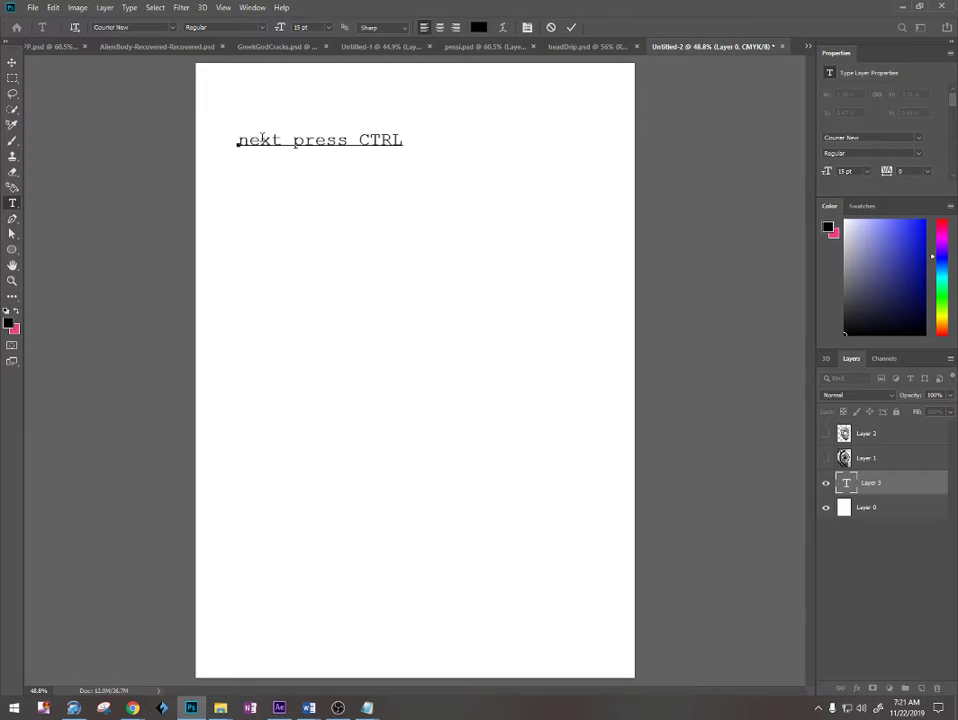
{"action": "left_click", "coordinate": [905, 584]}
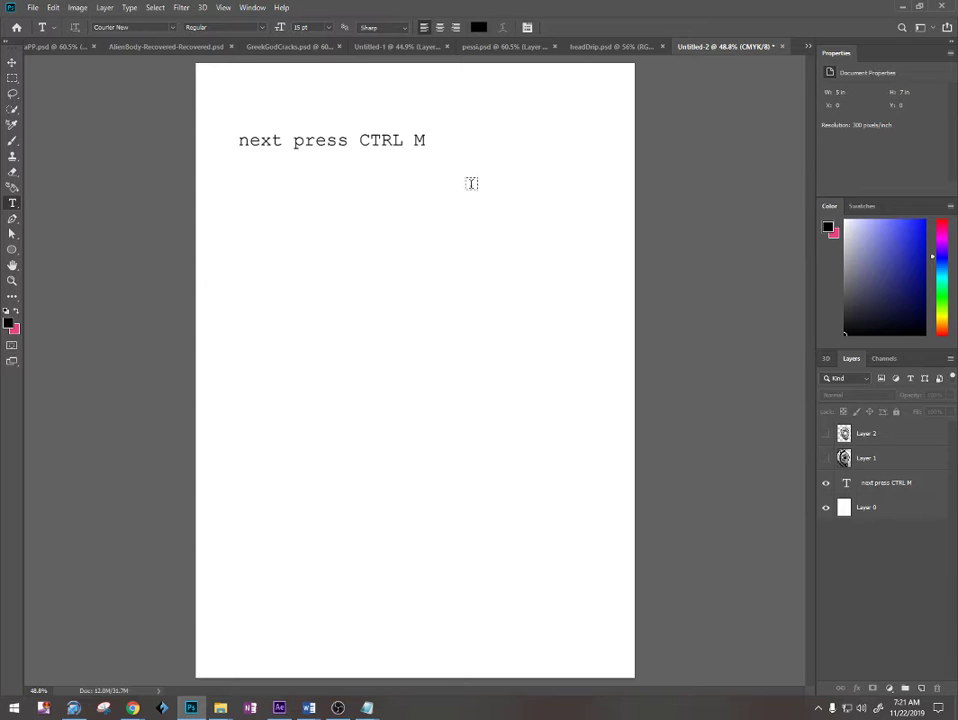
- Continue the note below a blank line with "this is where we are going to add colors"
{"action": "left_click", "coordinate": [420, 141]}
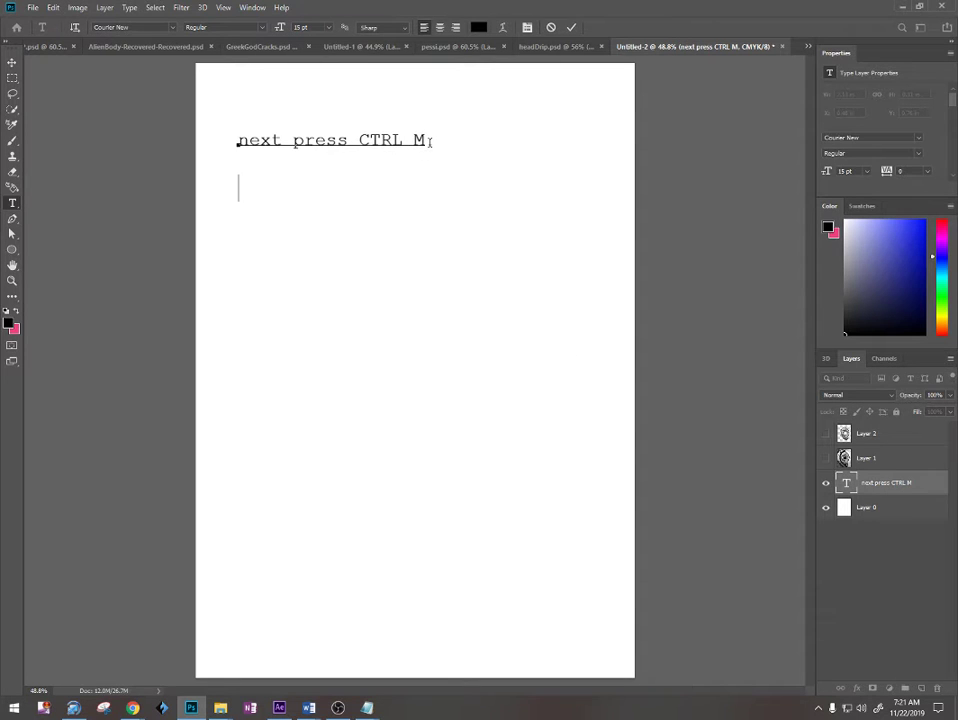
{"action": "type", "text": "this is where we "}
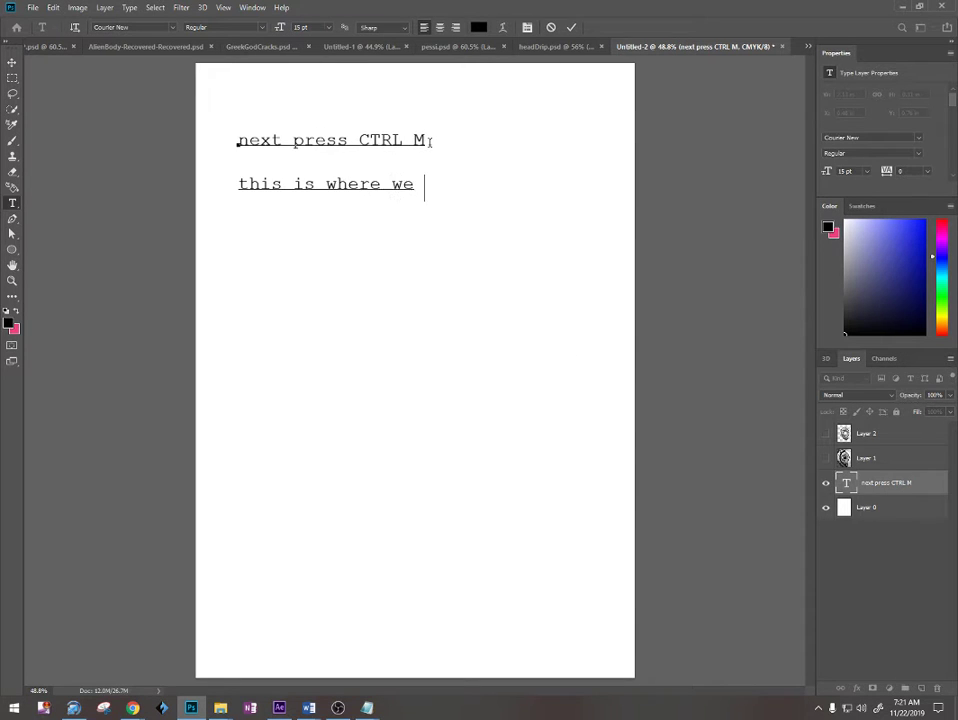
{"action": "type", "text": "are going to"}
{"action": "key", "text": "Return"}
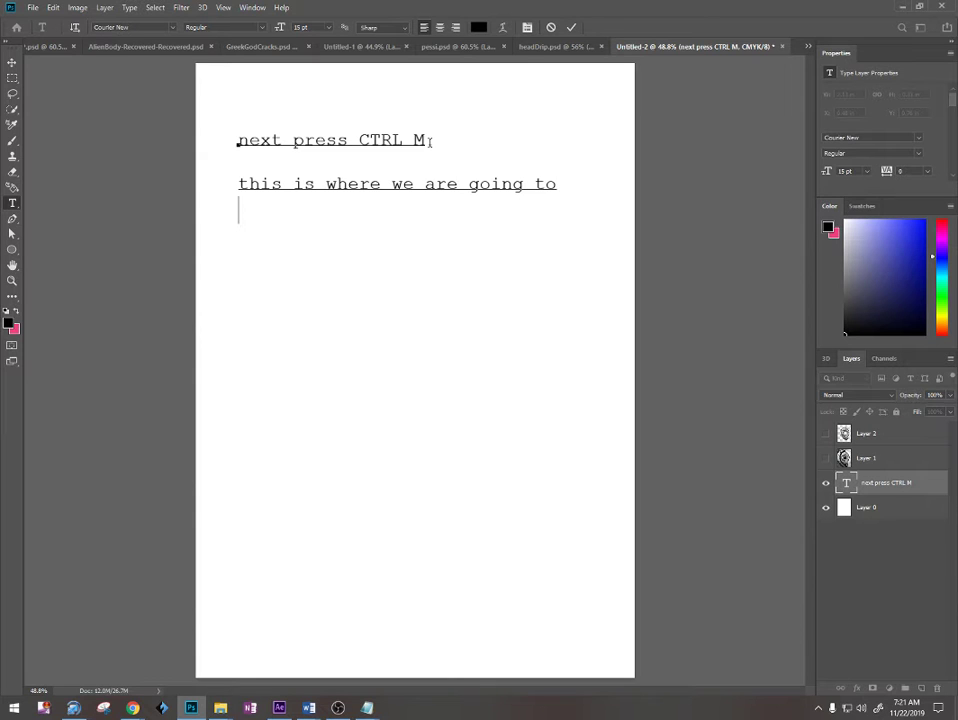
{"action": "type", "text": "add colors"}
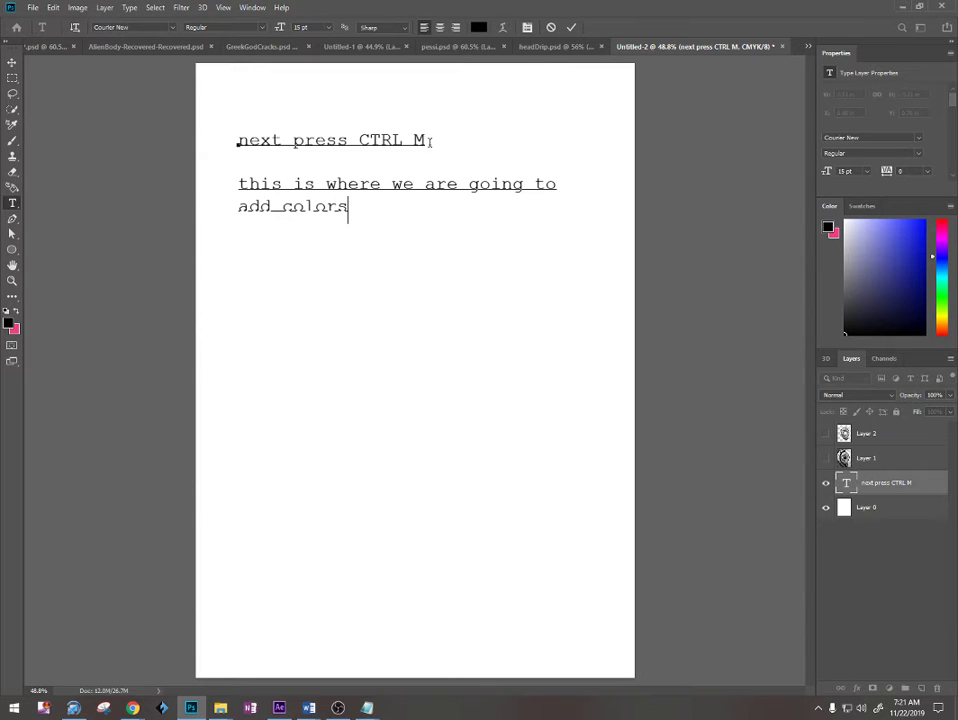
- Finish the note with a new paragraph: "I am going to make a bunch of colors so you can see how colors are mixed...."
{"action": "key", "text": "Return"}
{"action": "key", "text": "Return"}
{"action": "type", "text": "I am going to make a "}
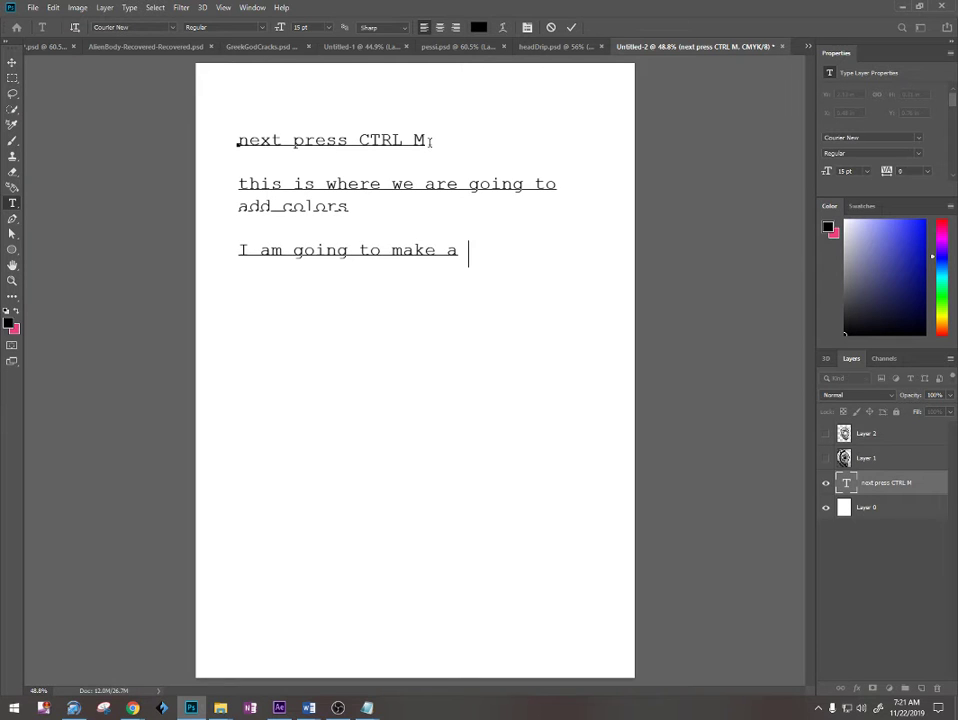
{"action": "type", "text": "bunch of c"}
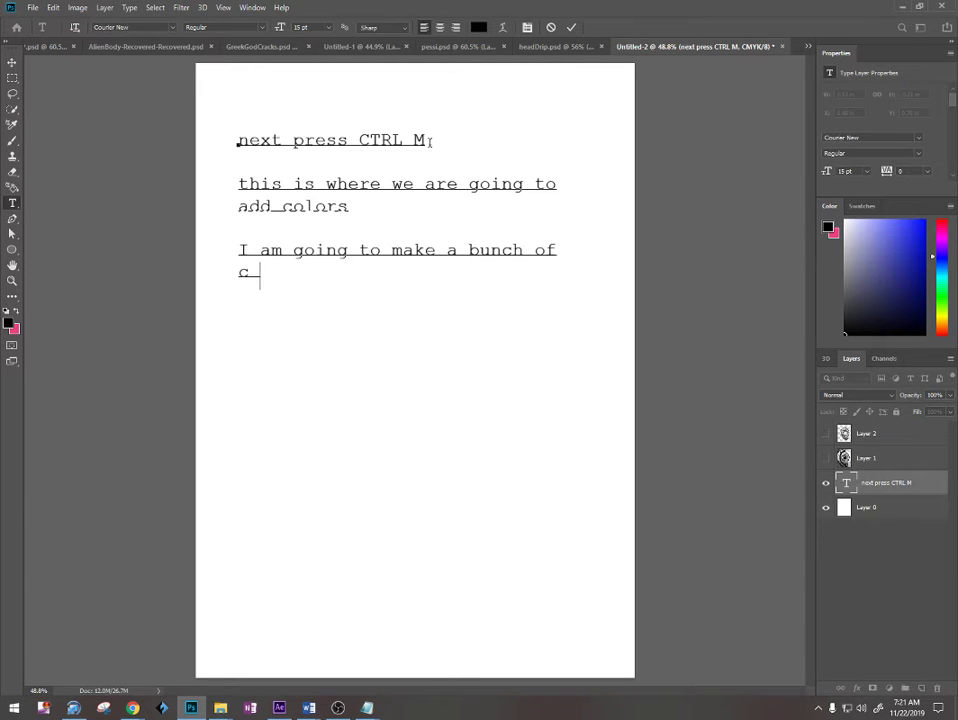
{"action": "key", "text": "BackSpace"}
{"action": "type", "text": "olors so you can "}
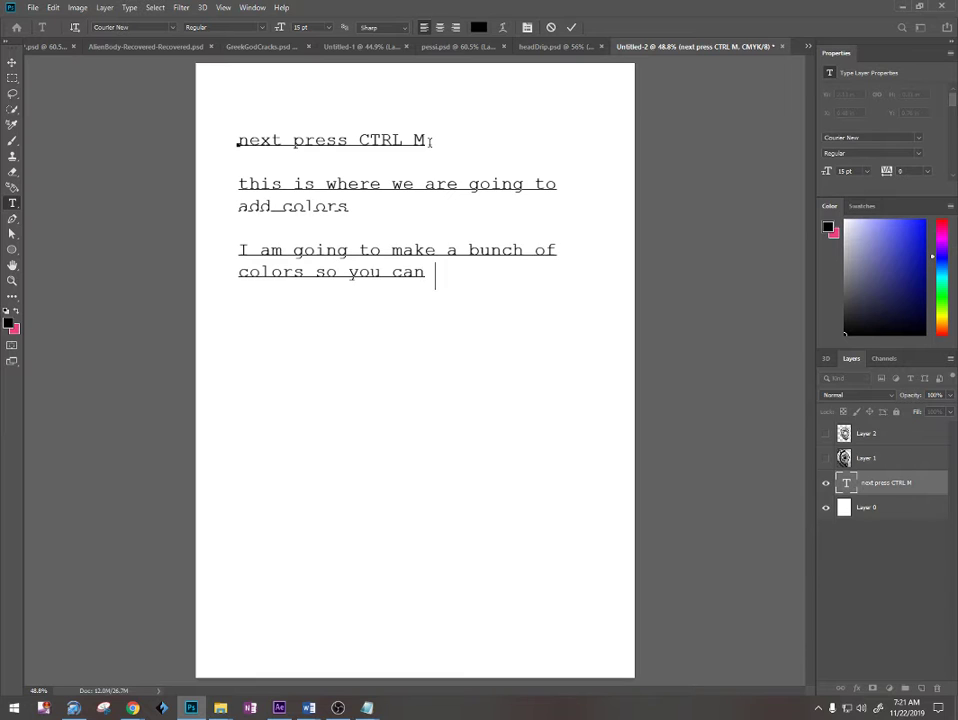
{"action": "type", "text": "see ho "}
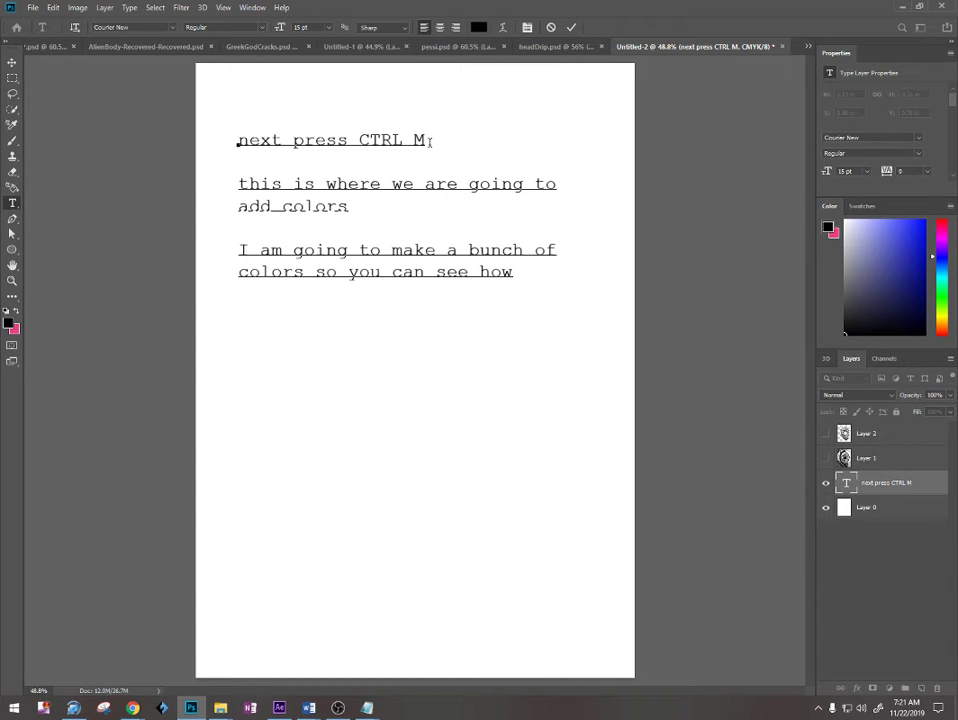
{"action": "type", "text": " colors are mixed"}
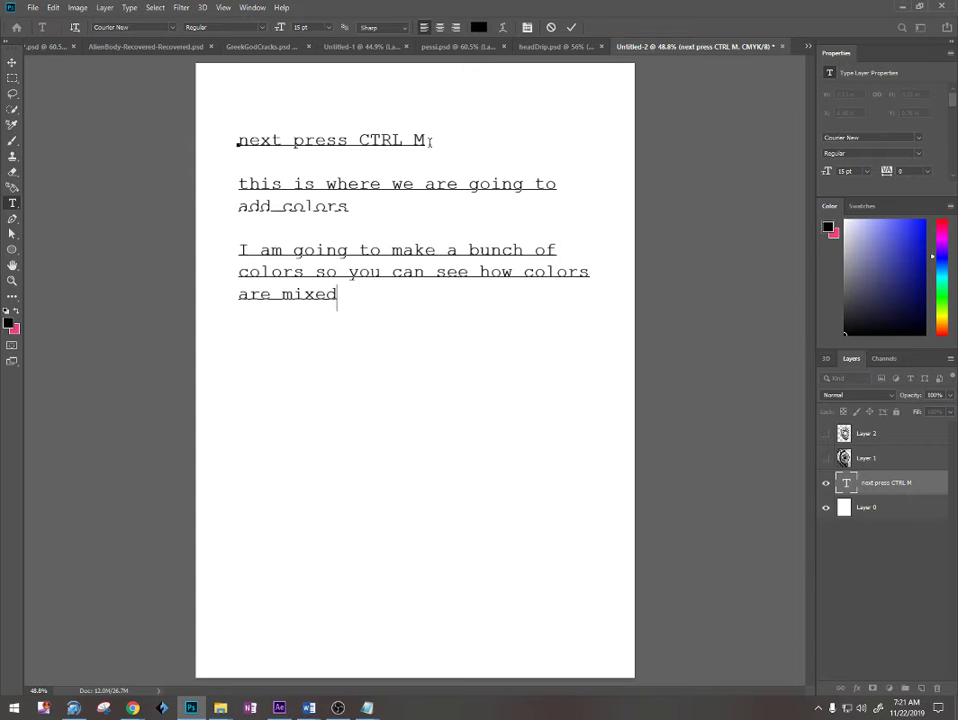
{"action": "type", "text": "...."}
{"action": "key", "text": "ctrl+Return"}
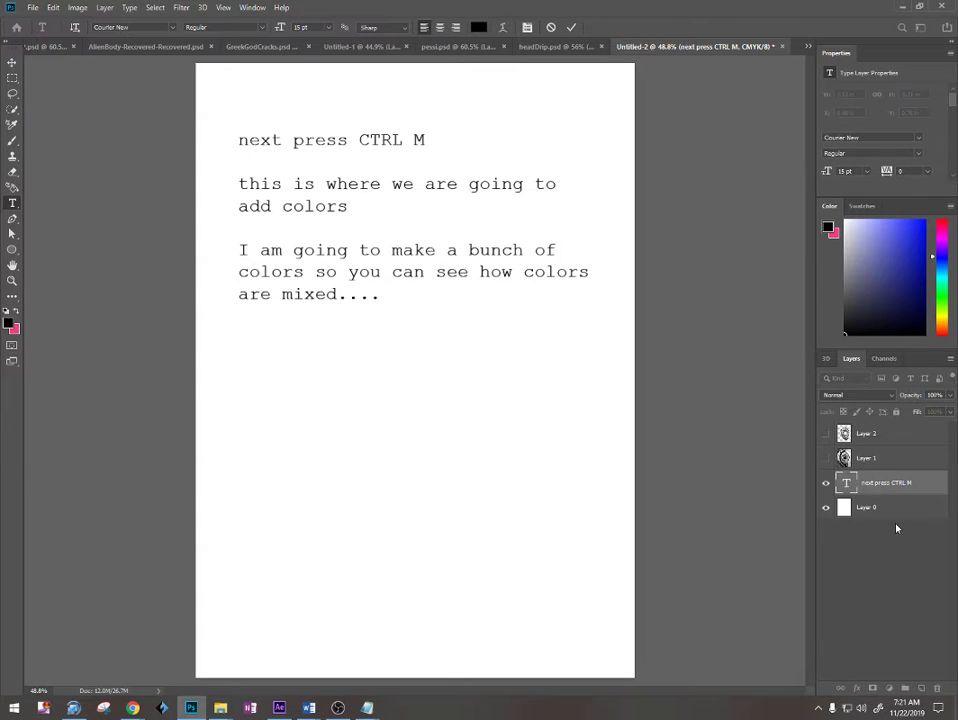
- Delete the note layer, select Layer 2, and show both Layer 2 and Layer 1
{"action": "key", "text": "Delete"}
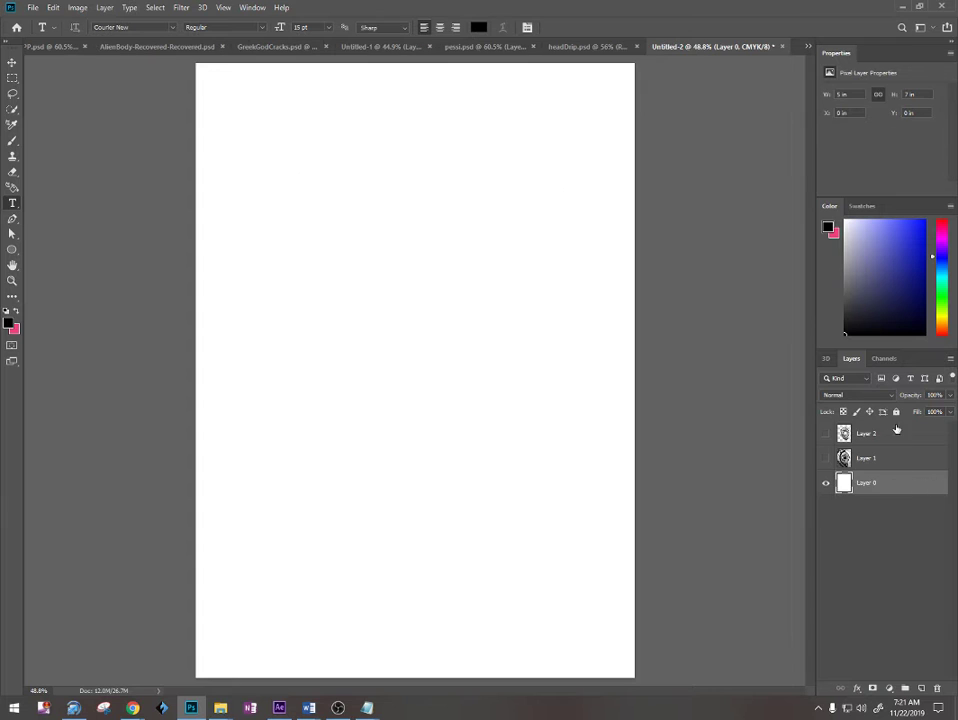
{"action": "left_click", "coordinate": [851, 434]}
{"action": "left_click", "coordinate": [826, 434]}
{"action": "left_click", "coordinate": [826, 458]}
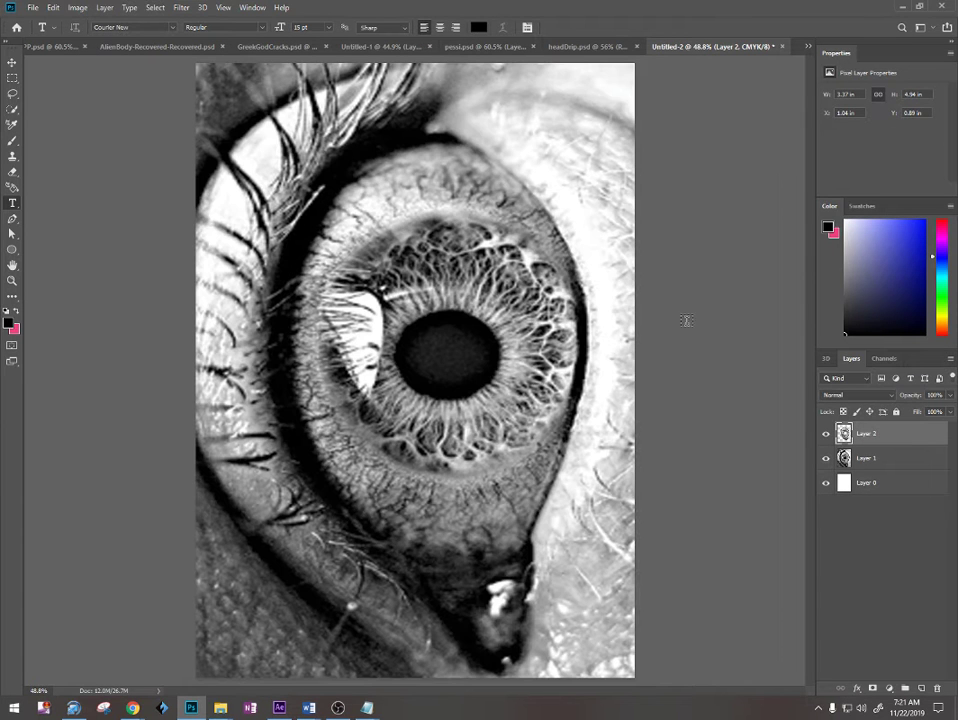
- Open Curves for the eyeball copy on Layer 2 and try bending the Cyan channel's curve
{"action": "key", "text": "ctrl+m"}
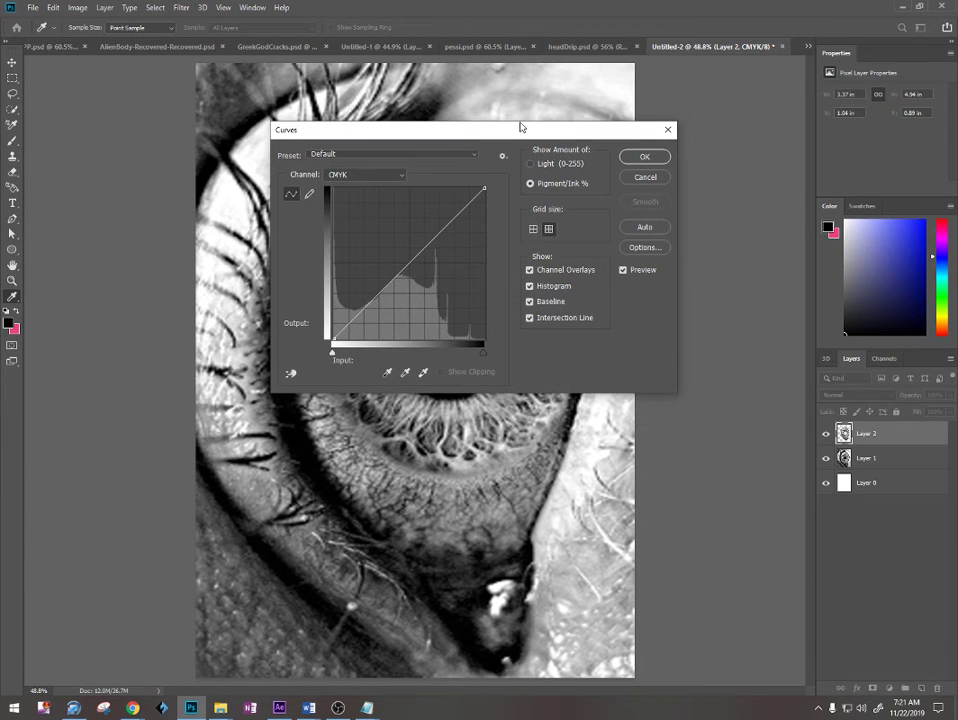
{"action": "left_click_drag", "start_coordinate": [520, 127], "coordinate": [747, 54]}
{"action": "left_click", "coordinate": [620, 100]}
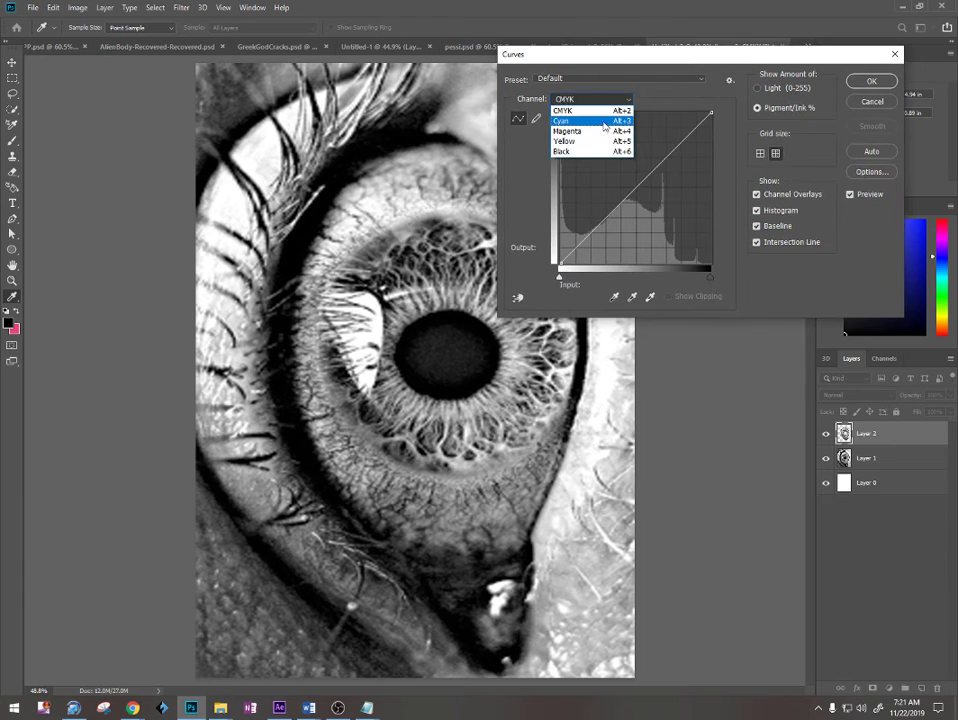
{"action": "left_click", "coordinate": [603, 122]}
{"action": "left_click_drag", "start_coordinate": [641, 184], "coordinate": [653, 221]}
- Try lowering the Magenta curve to output 35 at input 49, undo it, and add a Yellow curve point at input 45, output 46
{"action": "left_click", "coordinate": [609, 101]}
{"action": "left_click", "coordinate": [585, 132]}
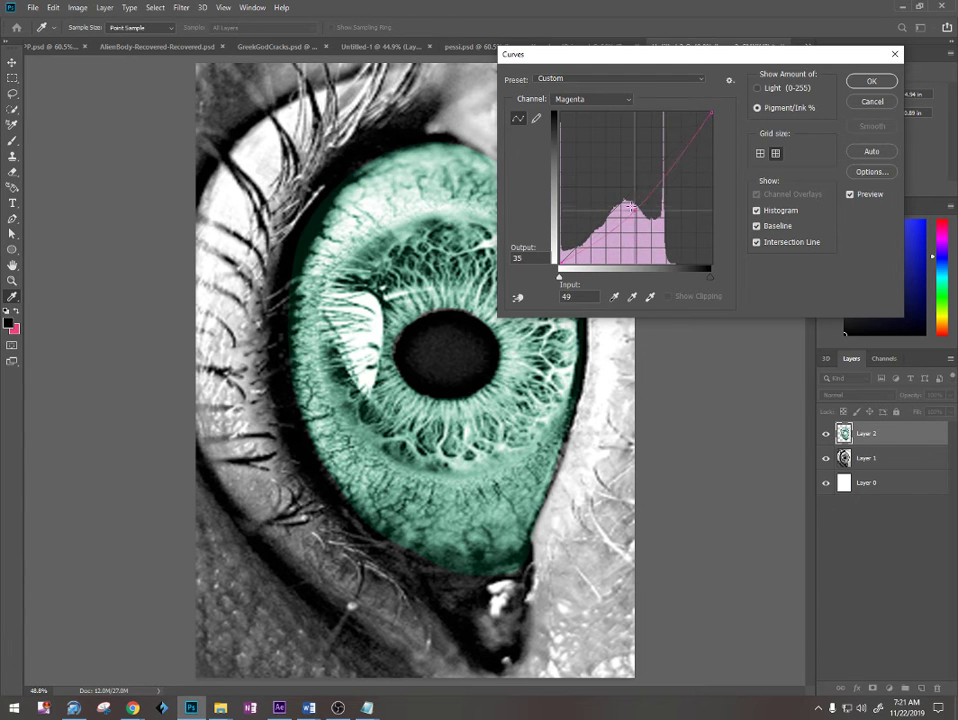
{"action": "key", "text": "ctrl+z"}
{"action": "left_click", "coordinate": [600, 99]}
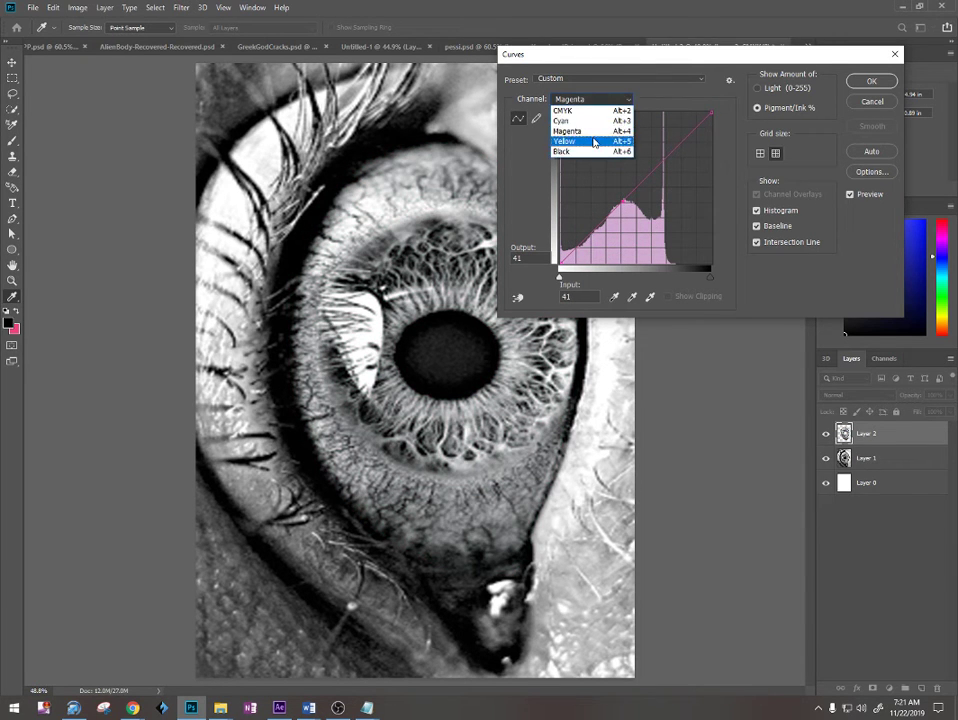
{"action": "left_click", "coordinate": [594, 141]}
{"action": "mouse_move", "coordinate": [634, 186]}
{"action": "left_mouse_down"}
{"action": "mouse_move", "coordinate": [614, 160]}
{"action": "mouse_move", "coordinate": [633, 197]}
{"action": "mouse_move", "coordinate": [659, 218]}
{"action": "mouse_move", "coordinate": [614, 171]}
{"action": "mouse_move", "coordinate": [628, 193]}
{"action": "left_mouse_up"}
- Raise the Cyan curve to output 55 at input 35 and lower the Magenta curve to output 30 at input 55
{"action": "left_click", "coordinate": [592, 99]}
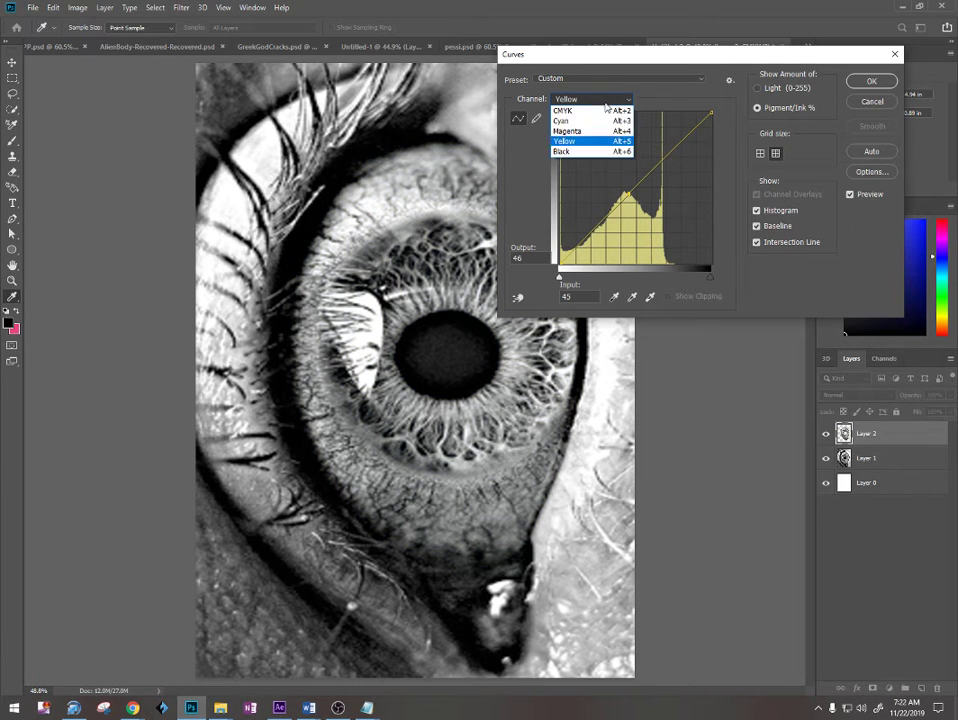
{"action": "left_click", "coordinate": [589, 121]}
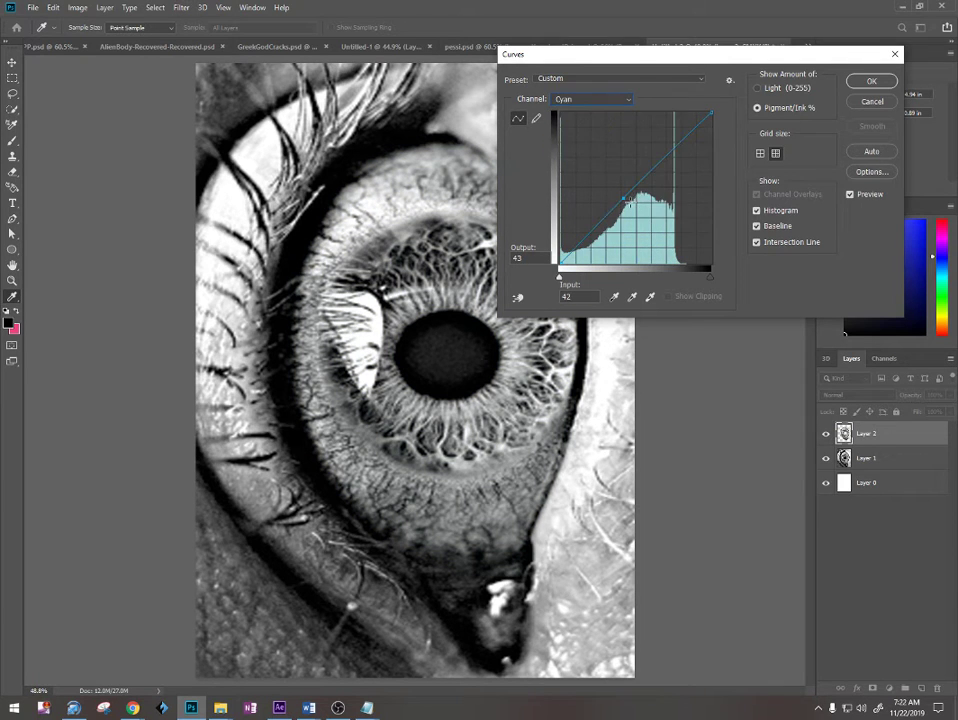
{"action": "left_click_drag", "start_coordinate": [613, 210], "coordinate": [613, 180]}
{"action": "left_click", "coordinate": [592, 99]}
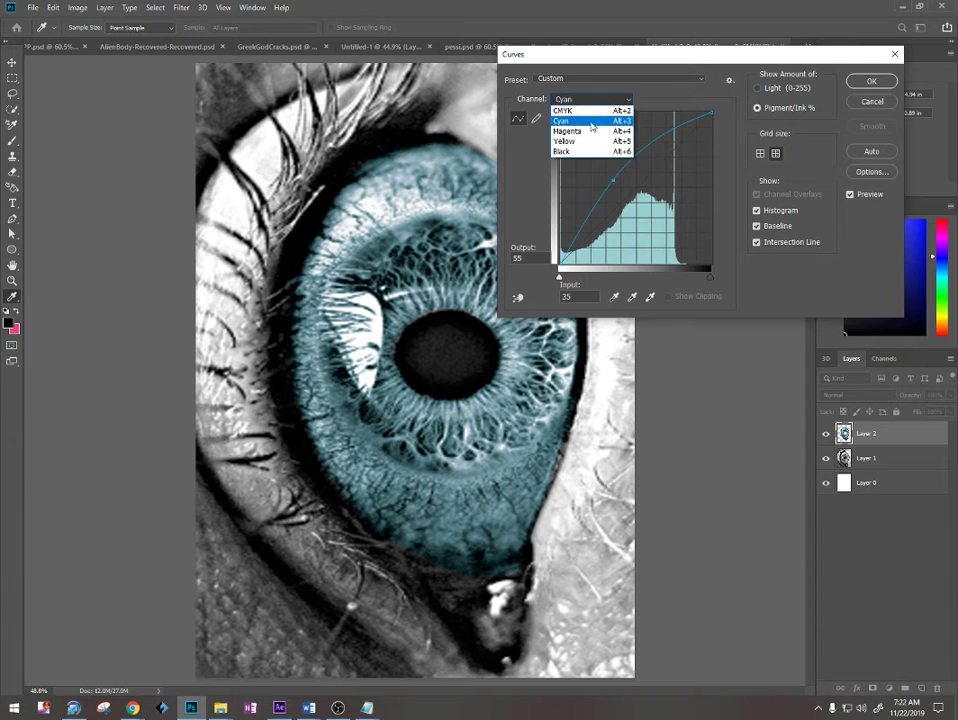
{"action": "left_click", "coordinate": [590, 130]}
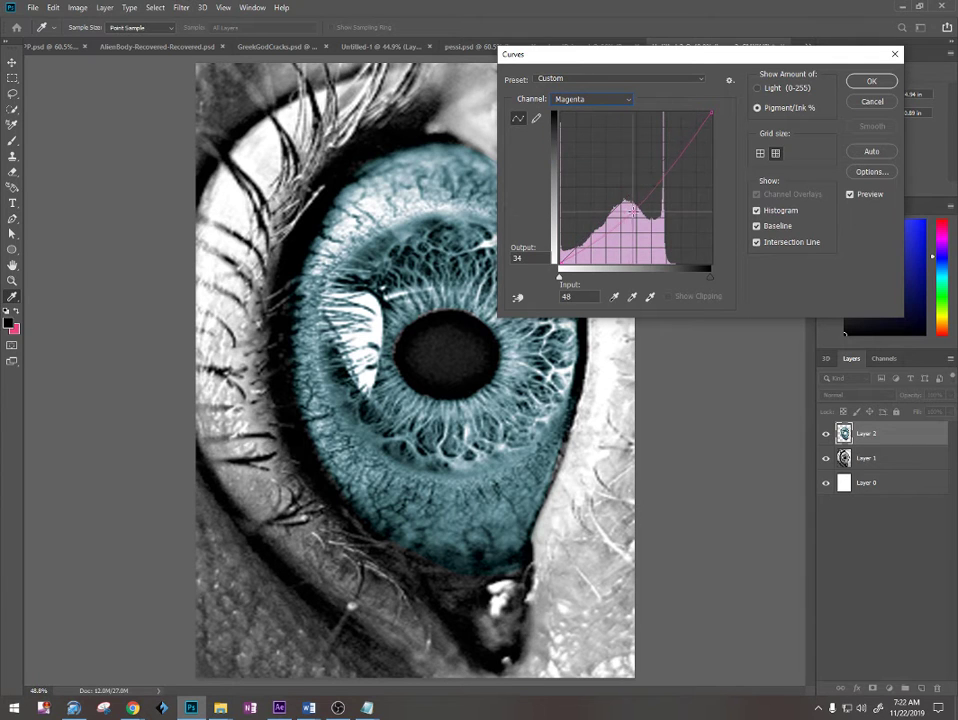
{"action": "left_click_drag", "start_coordinate": [623, 201], "coordinate": [643, 217]}
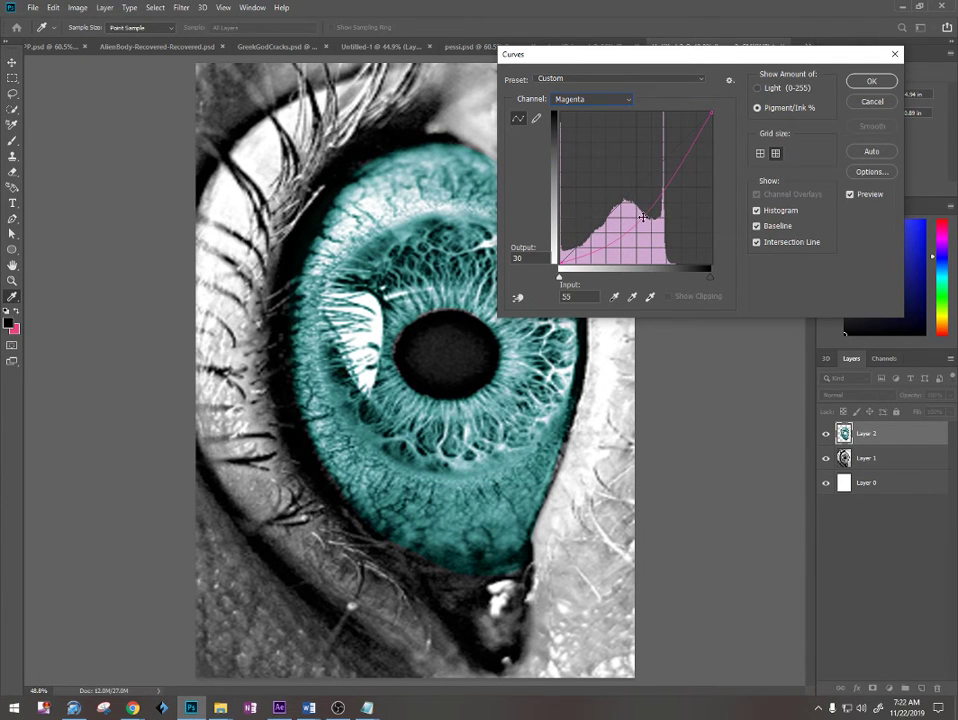
- Raise the Yellow curve to output 51 at input 38 and lower the Cyan curve's raised point
{"action": "left_click", "coordinate": [596, 100]}
{"action": "left_click", "coordinate": [590, 142]}
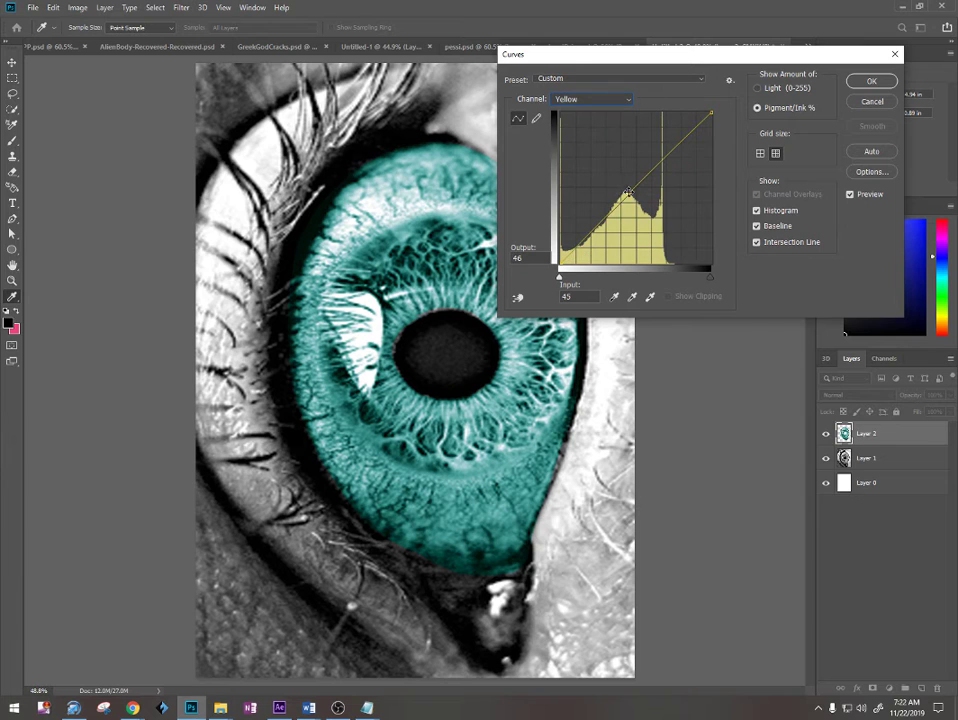
{"action": "left_click_drag", "start_coordinate": [627, 191], "coordinate": [617, 185]}
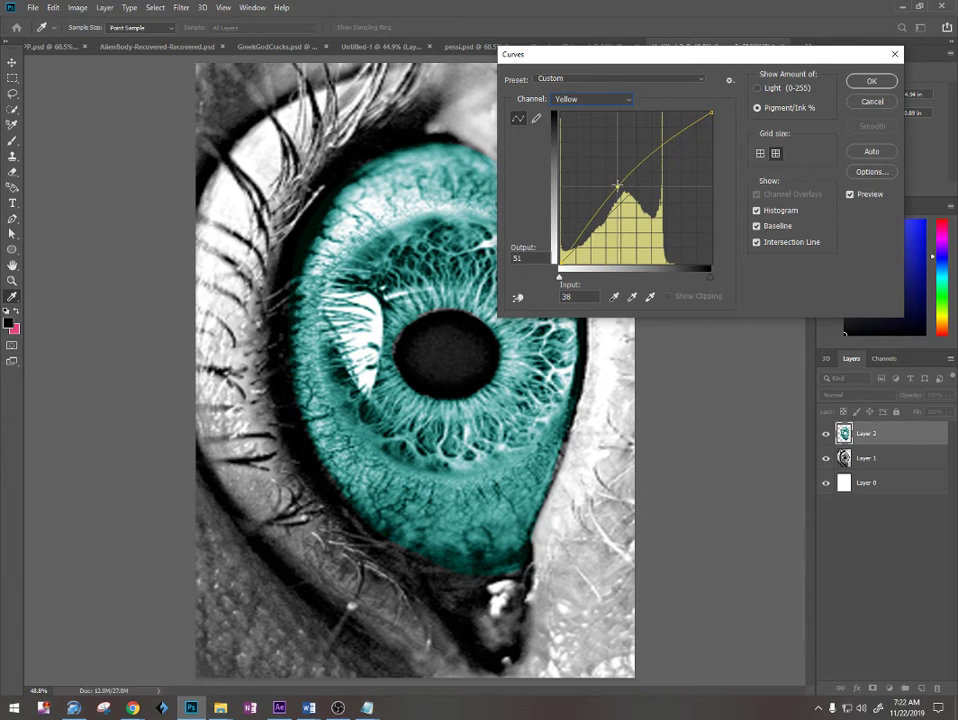
{"action": "left_click", "coordinate": [600, 99]}
{"action": "left_click", "coordinate": [590, 117]}
{"action": "mouse_move", "coordinate": [614, 179]}
{"action": "left_mouse_down"}
{"action": "mouse_move", "coordinate": [612, 191]}
{"action": "mouse_move", "coordinate": [637, 205]}
{"action": "mouse_move", "coordinate": [627, 209]}
{"action": "mouse_move", "coordinate": [644, 214]}
{"action": "mouse_move", "coordinate": [598, 157]}
{"action": "mouse_move", "coordinate": [630, 186]}
{"action": "left_mouse_up"}
- Switch the curve adjustment to the Black channel and cancel Curves without applying it
{"action": "left_click", "coordinate": [600, 99]}
{"action": "left_click", "coordinate": [599, 151]}
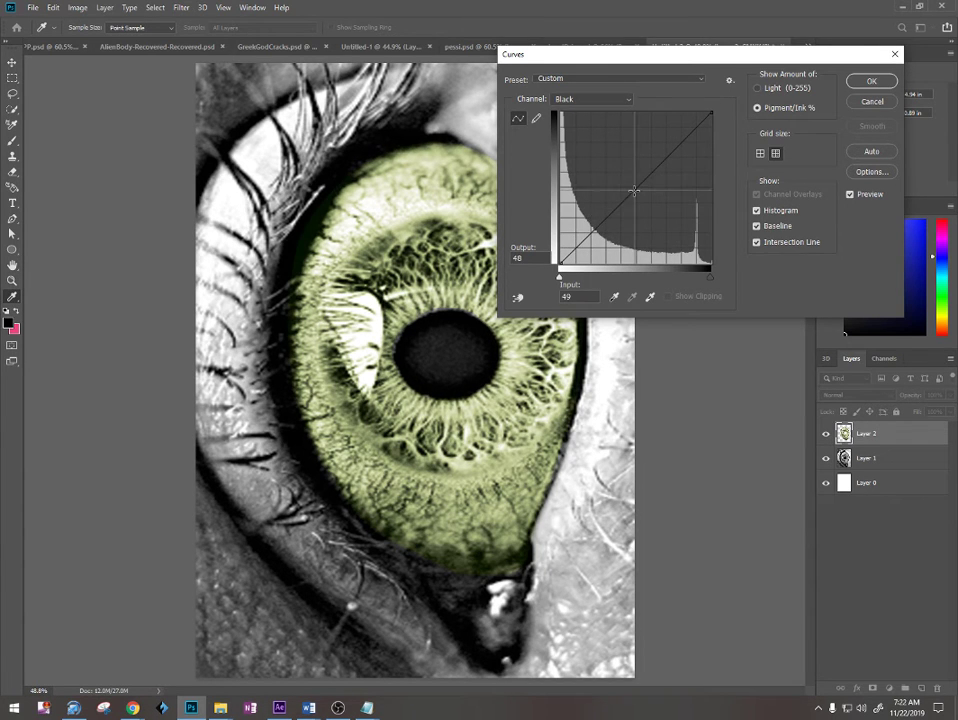
{"action": "left_click", "coordinate": [872, 101]}
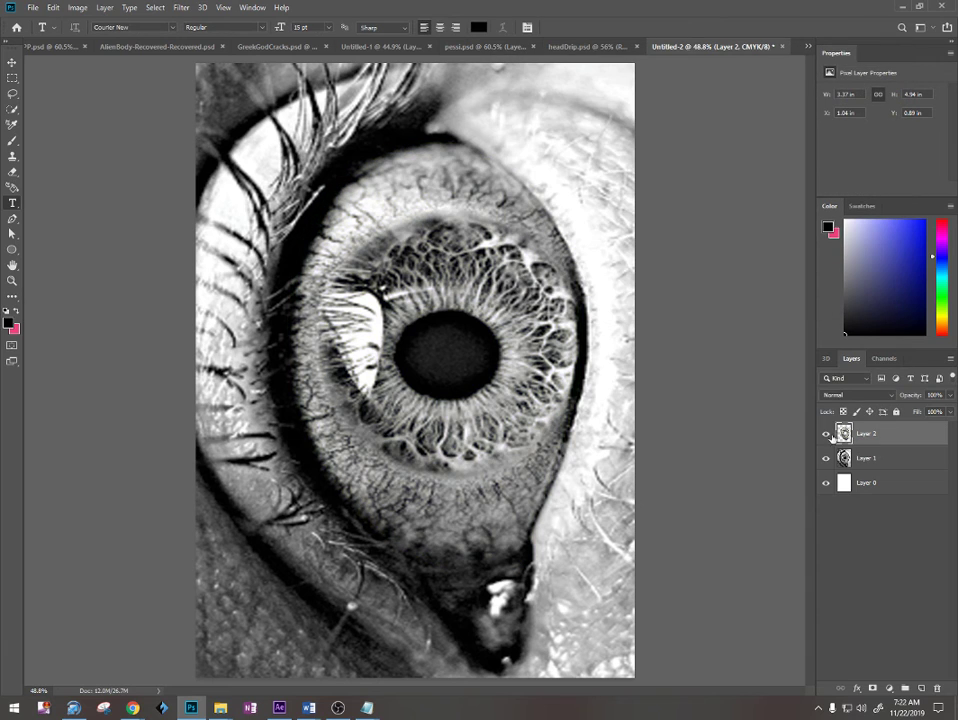
- Hide Layer 2 and Layer 1 and make the white Layer 0 the active layer
{"action": "left_click", "coordinate": [826, 434]}
{"action": "left_click", "coordinate": [826, 458]}
{"action": "left_click", "coordinate": [866, 482]}
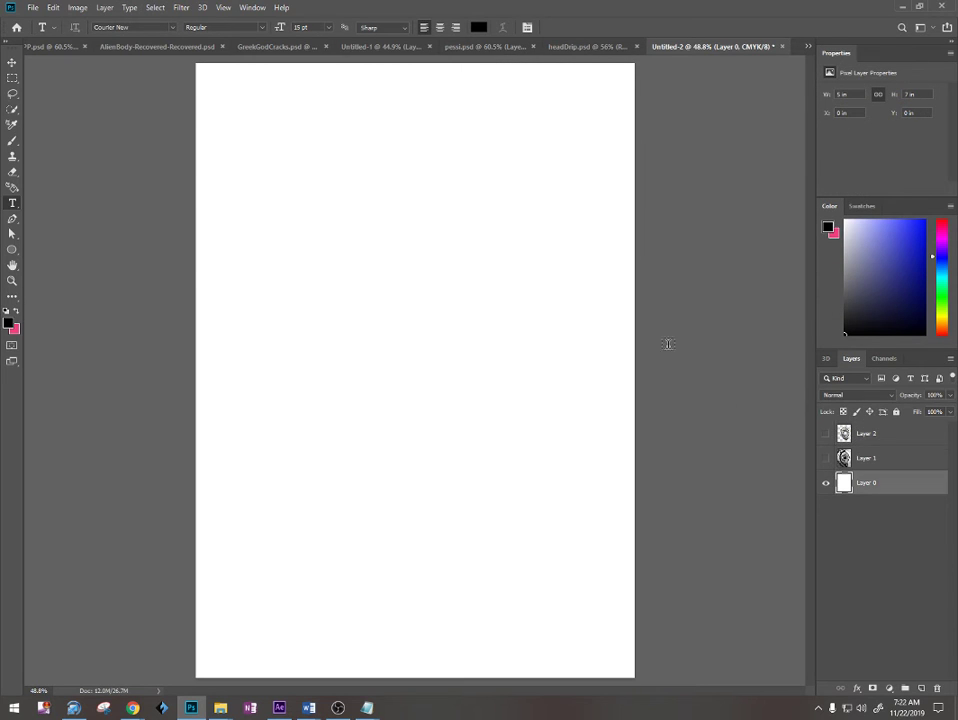
- Add a text note in the canvas's upper part reading "you want to make changes / to each of the CMYK options / to create your color...."
{"action": "left_click", "coordinate": [332, 148]}
{"action": "type", "text": "you w"}
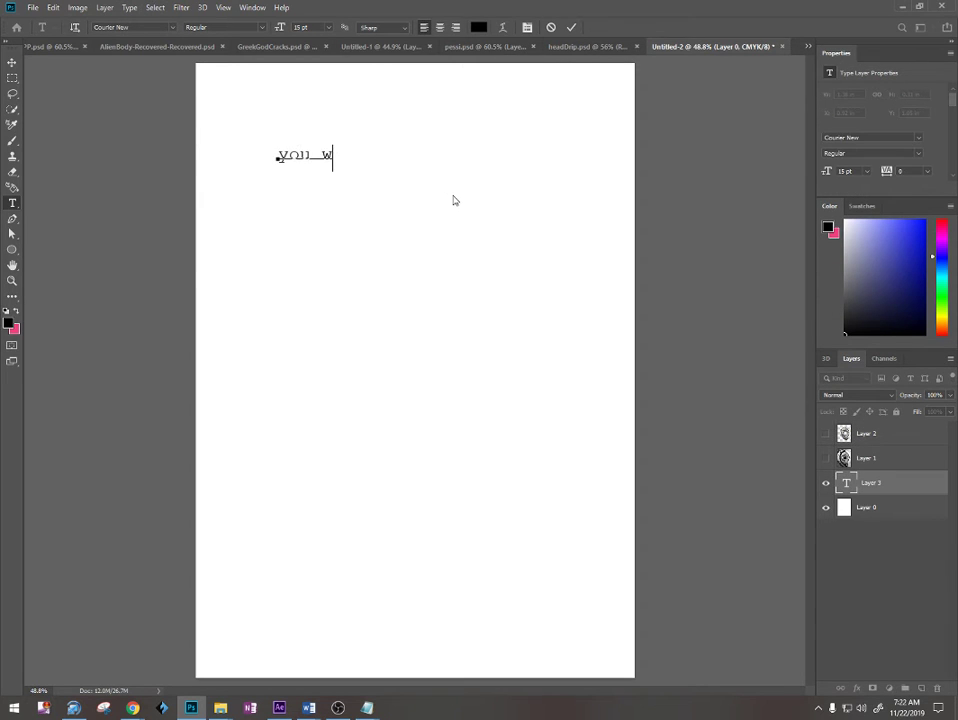
{"action": "type", "text": "ant to make c"}
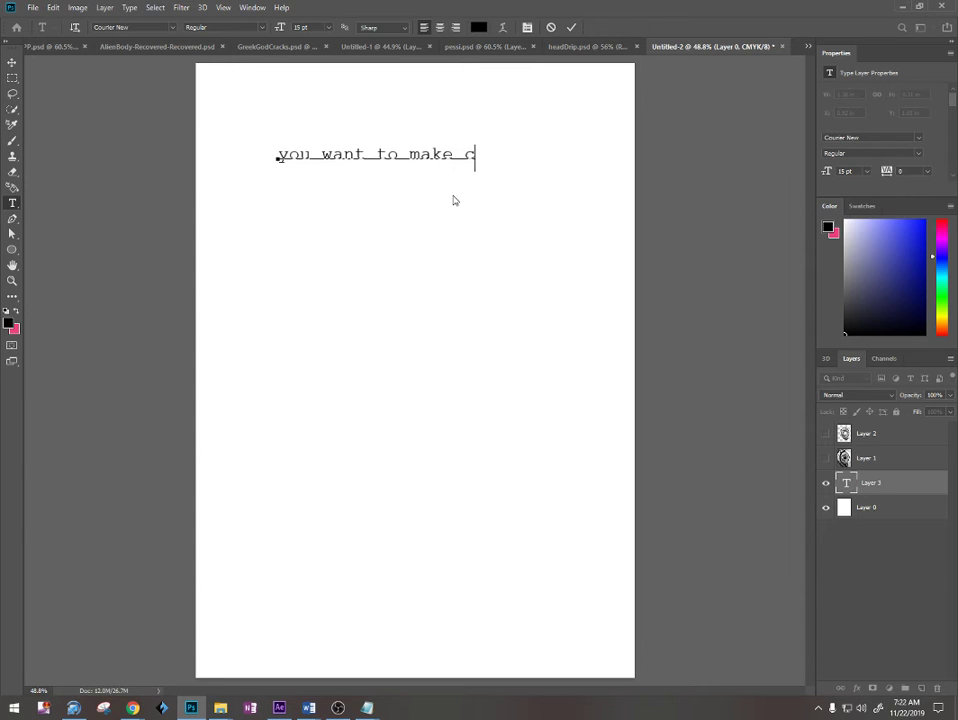
{"action": "type", "text": "hanges"}
{"action": "key", "text": "Return"}
{"action": "type", "text": "to ea"}
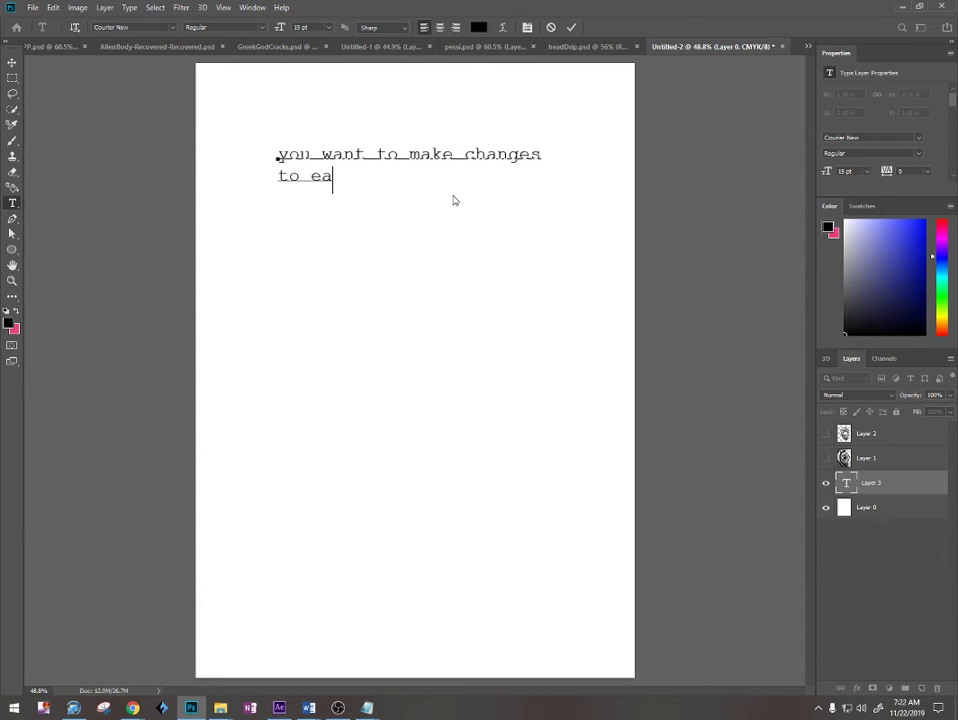
{"action": "type", "text": "ch of the CMYK"}
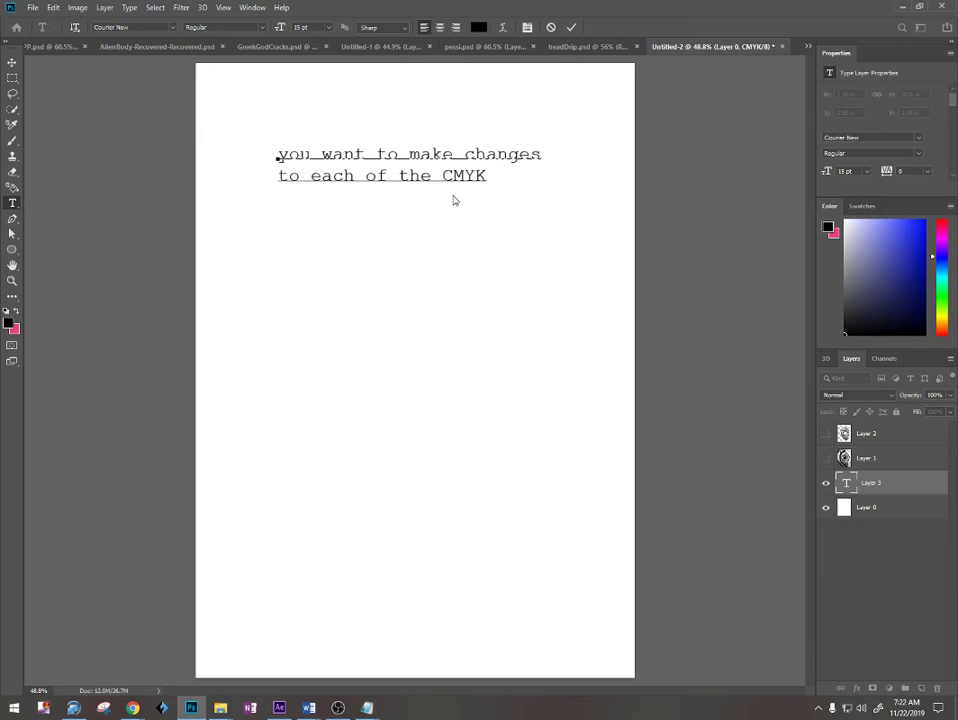
{"action": "type", "text": " options"}
{"action": "key", "text": "Return"}
{"action": "type", "text": "to "}
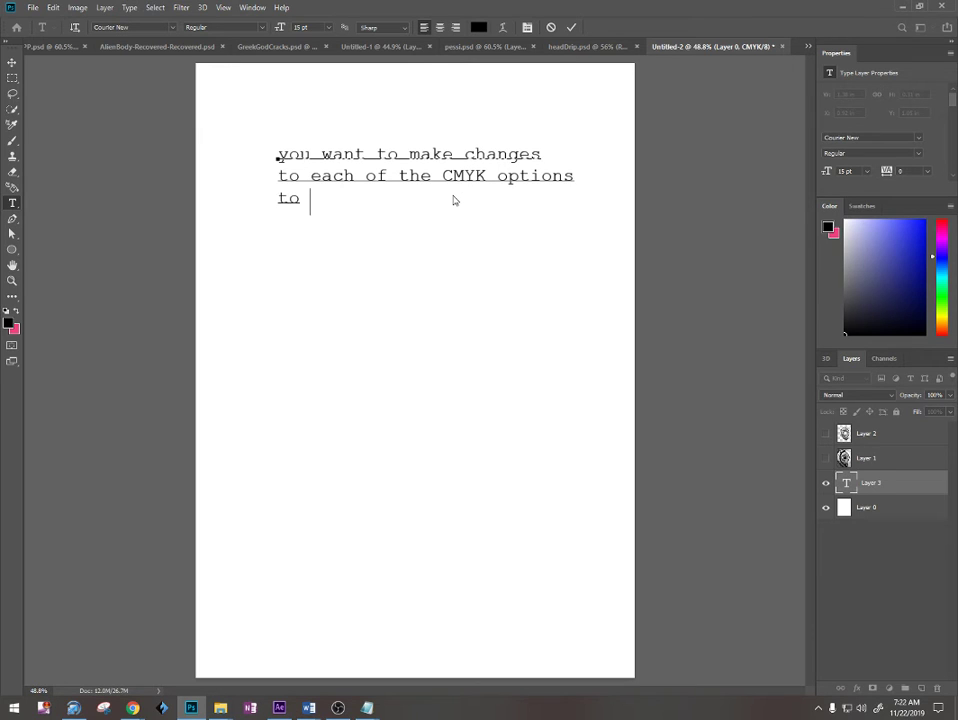
{"action": "type", "text": "create you r"}
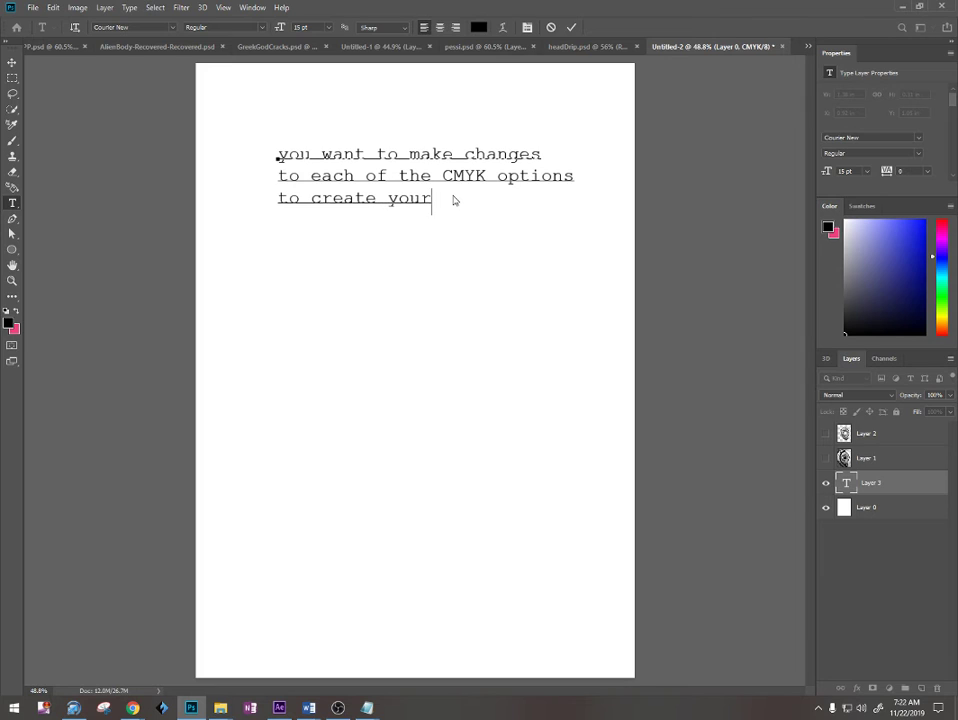
{"action": "type", "text": " color...."}
- Continue the note on new lines with "when you are done coloring that / layer...."
{"action": "key", "text": "Return"}
{"action": "type", "text": "when you are"}
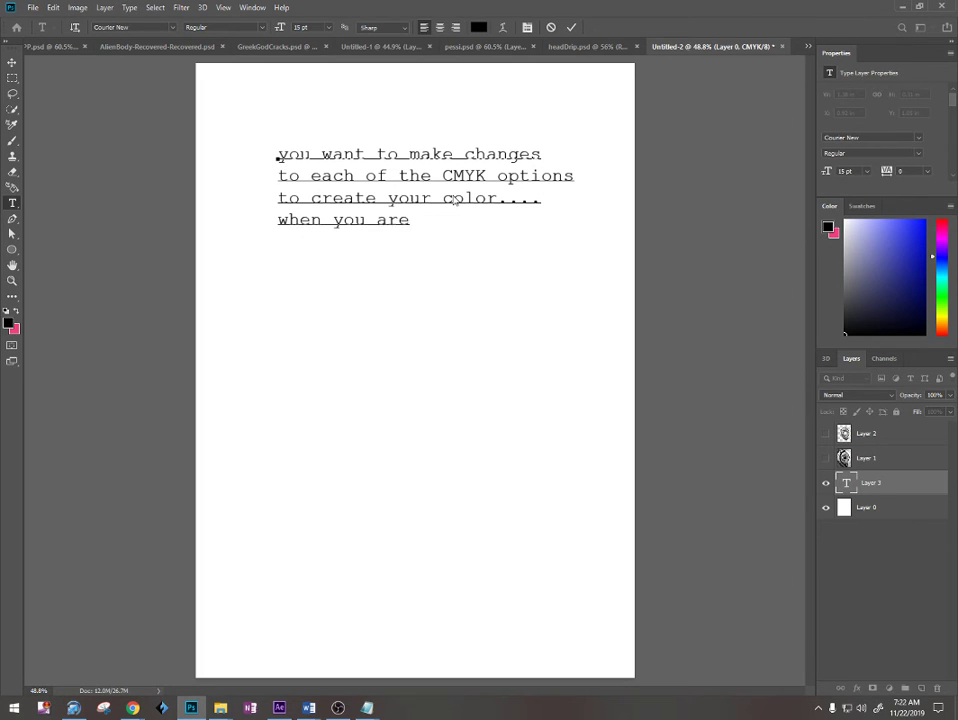
{"action": "type", "text": " done coloring that"}
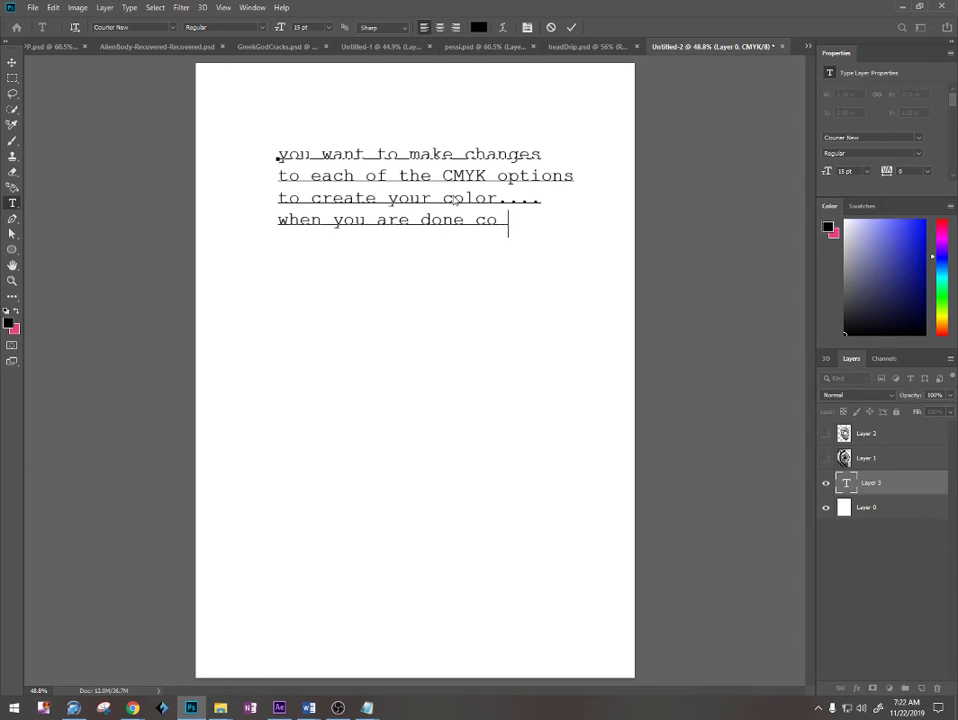
{"action": "key", "text": "Return"}
{"action": "type", "text": "l"}
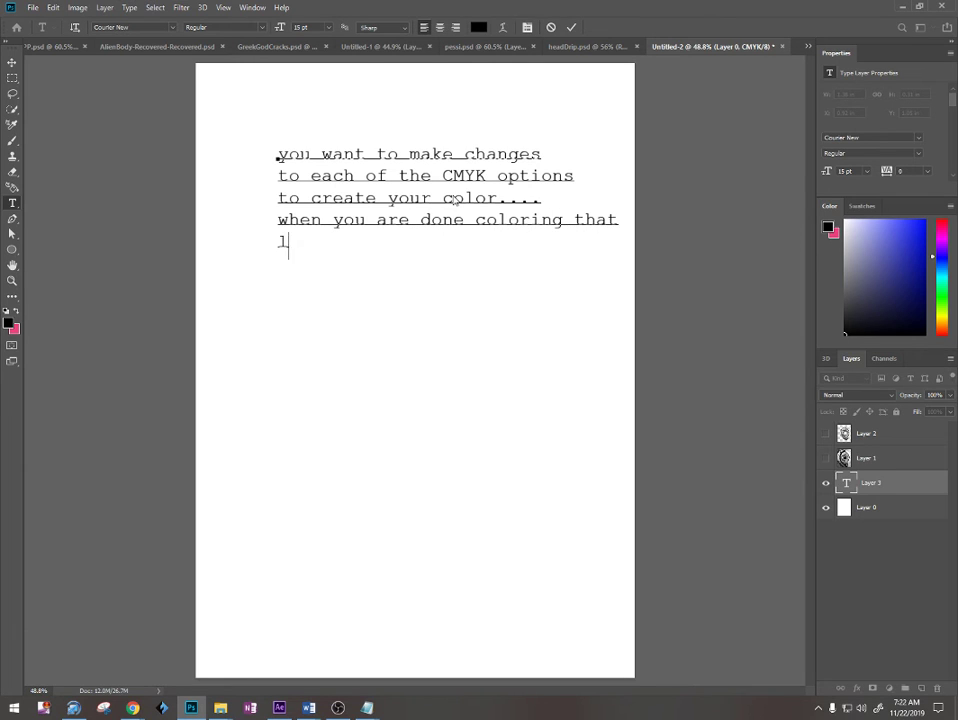
{"action": "type", "text": "ayer...."}
- Replace the whole note with "go back to the layer of the / image and select another / section"
{"action": "key", "text": "ctrl+a"}
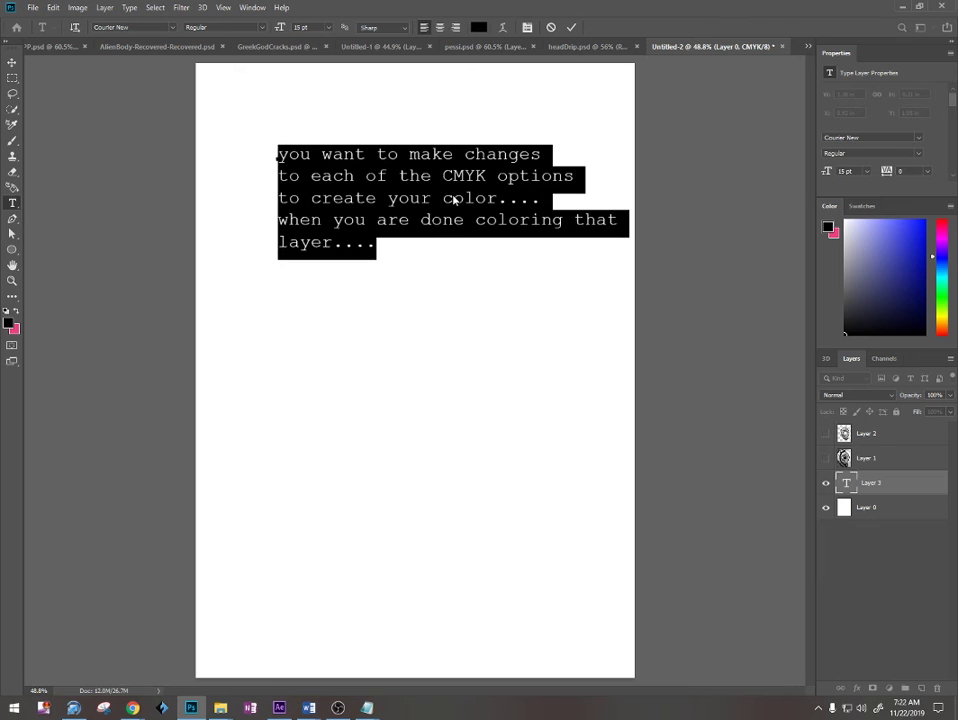
{"action": "type", "text": "go b"}
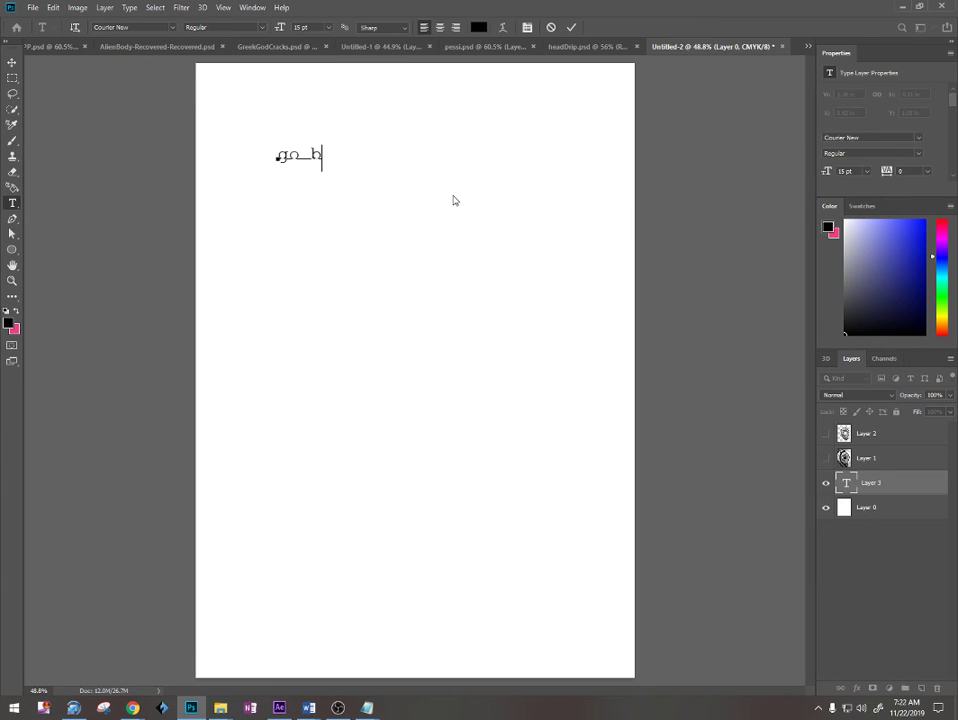
{"action": "type", "text": "ack to the layer of the"}
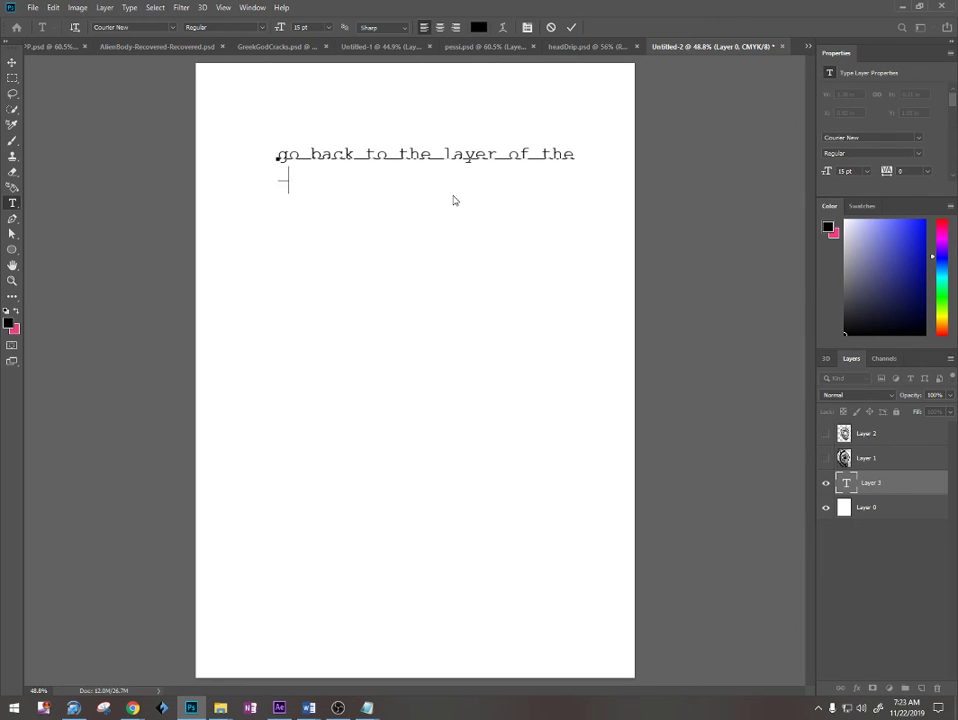
{"action": "type", "text": " orimage and selec"}
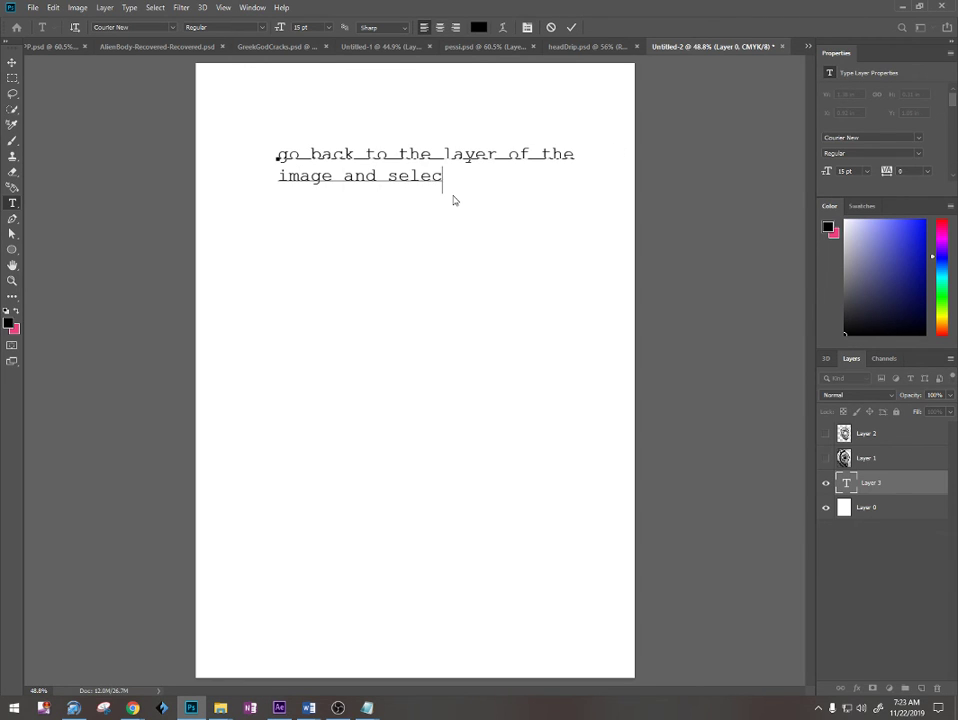
{"action": "type", "text": "t another"}
{"action": "key", "text": "Return"}
{"action": "type", "text": "section"}
- Replace the whole note with the three lines "press CTRL + J / then CTRL + M / and adjust the curves of"
{"action": "key", "text": "ctrl+a"}
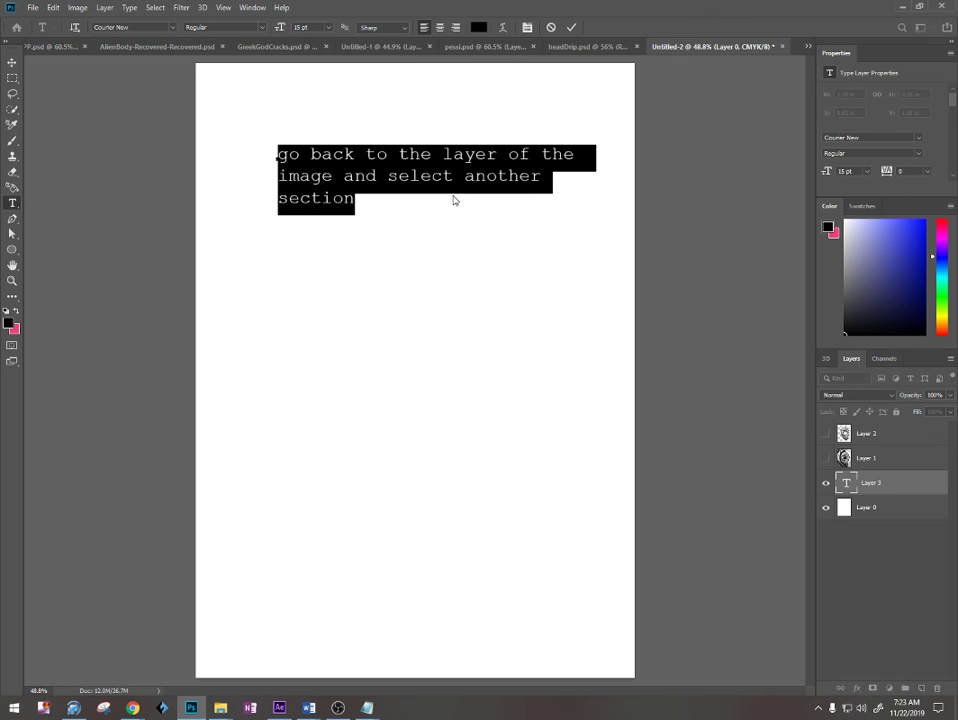
{"action": "type", "text": "press CTRL + I"}
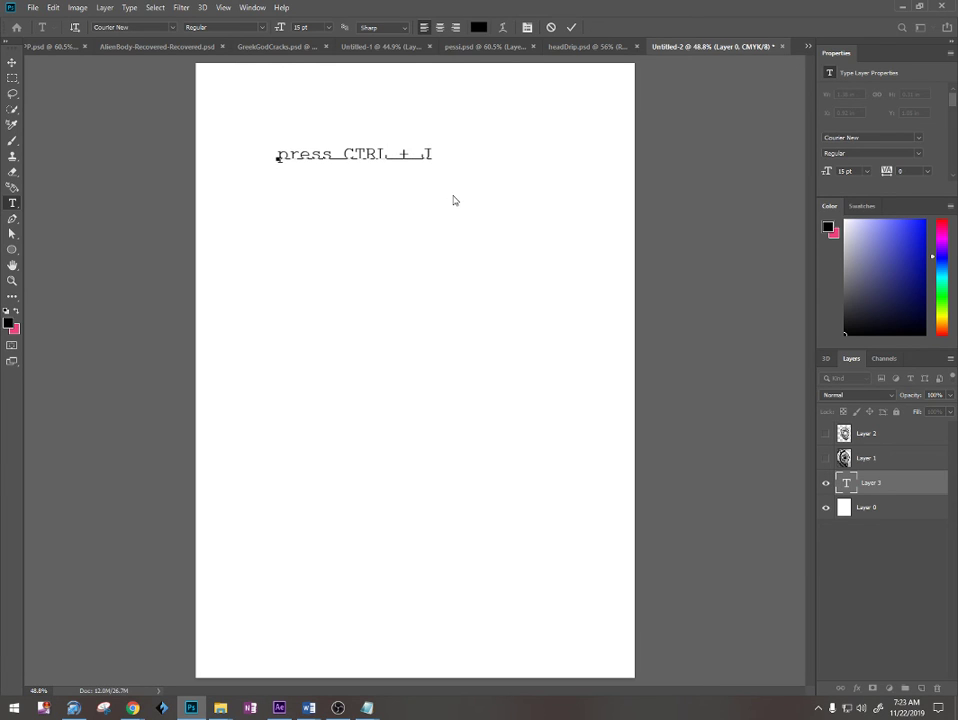
{"action": "key", "text": "Return"}
{"action": "type", "text": "then CRTRL + M"}
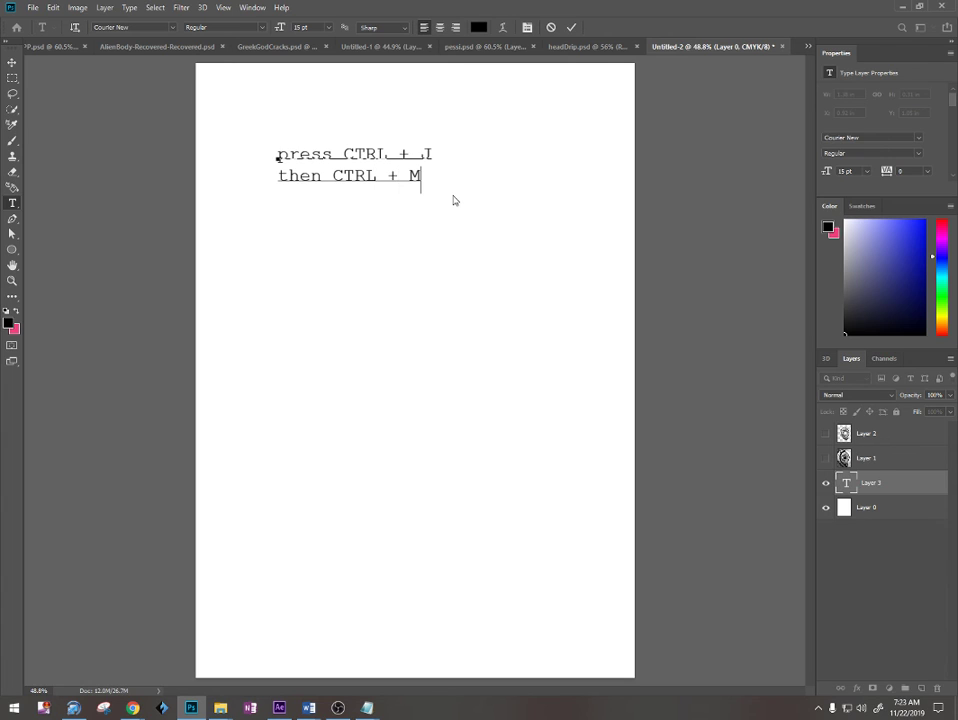
{"action": "key", "text": "Return"}
{"action": "type", "text": "and adj"}
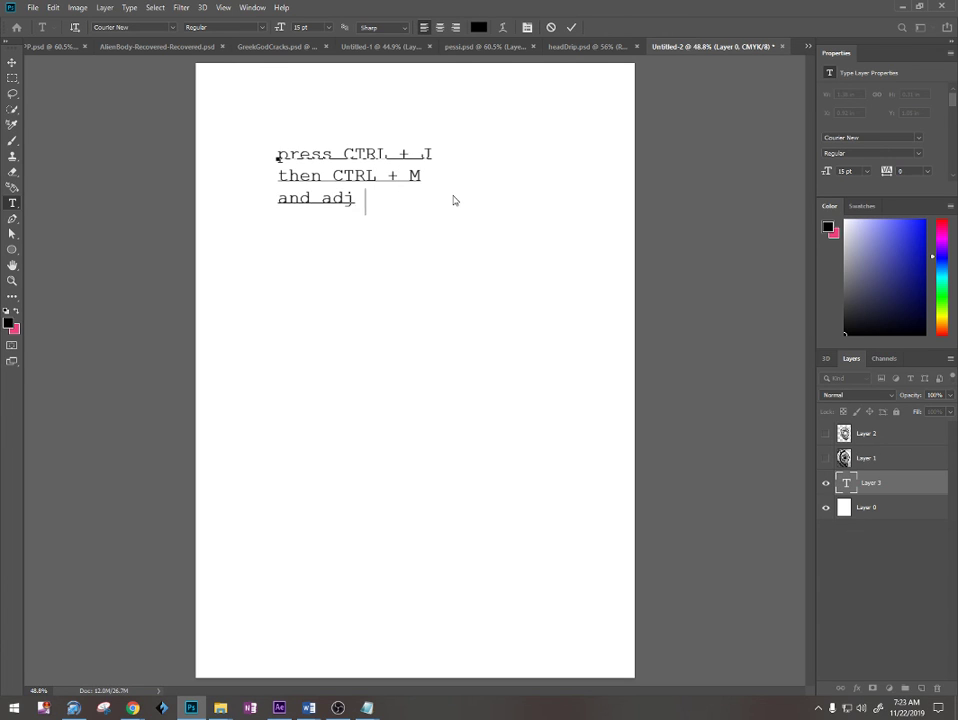
{"action": "type", "text": "ust the cur ves of"}
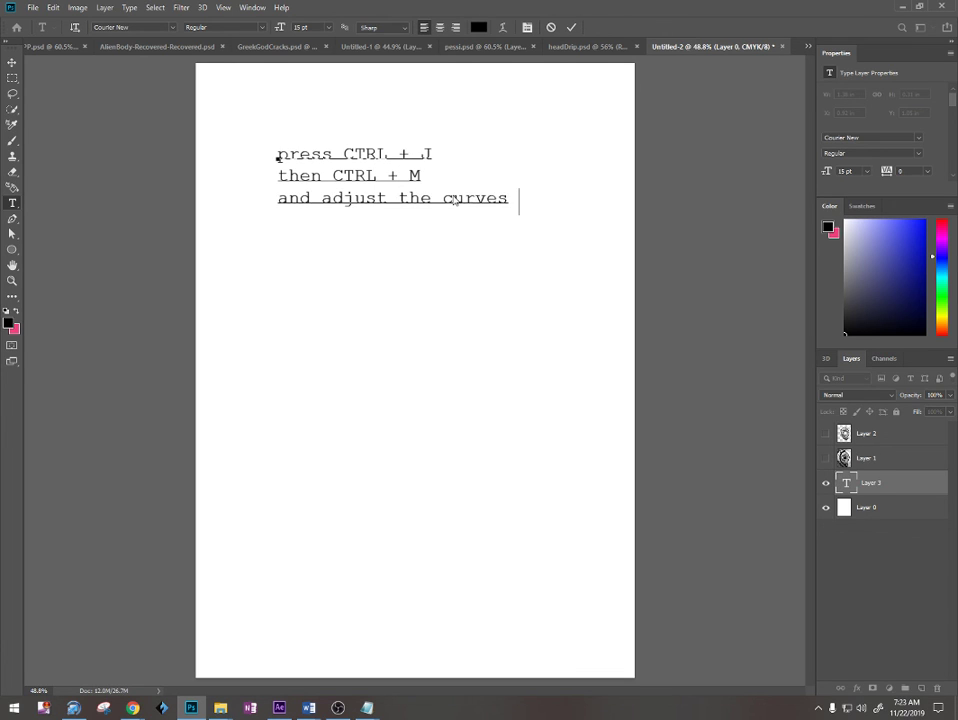
- Continue the note with "EVERYTHING in the image / until you are done!!!!" and begin a line of "HAHAHA" laughter below it
{"action": "key", "text": "Return"}
{"action": "type", "text": "EVERYTHING i"}
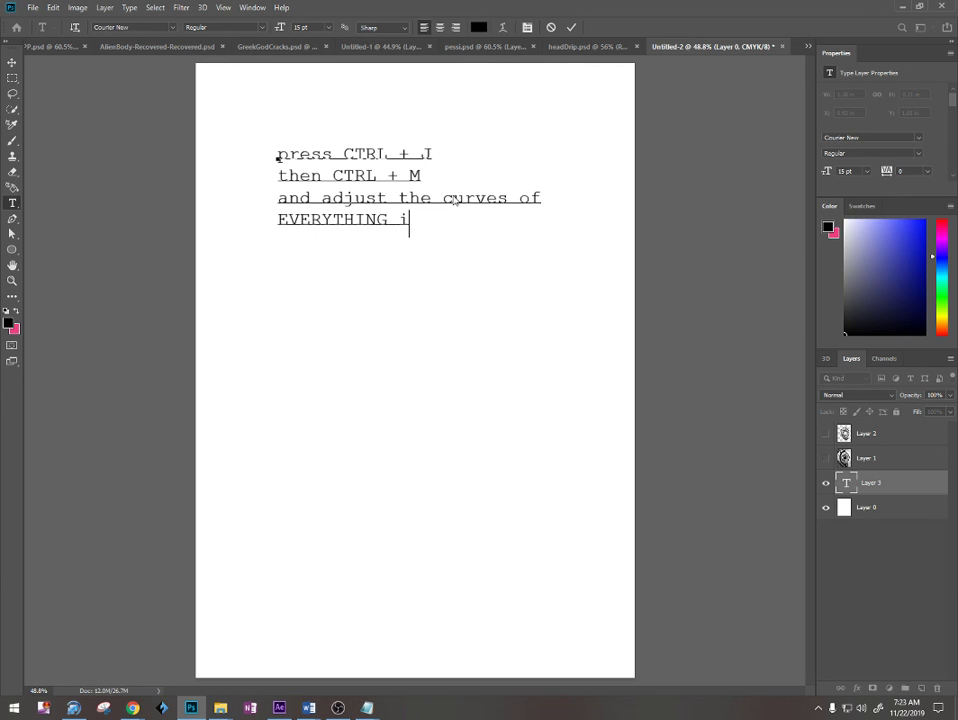
{"action": "type", "text": "n the image"}
{"action": "key", "text": "Return"}
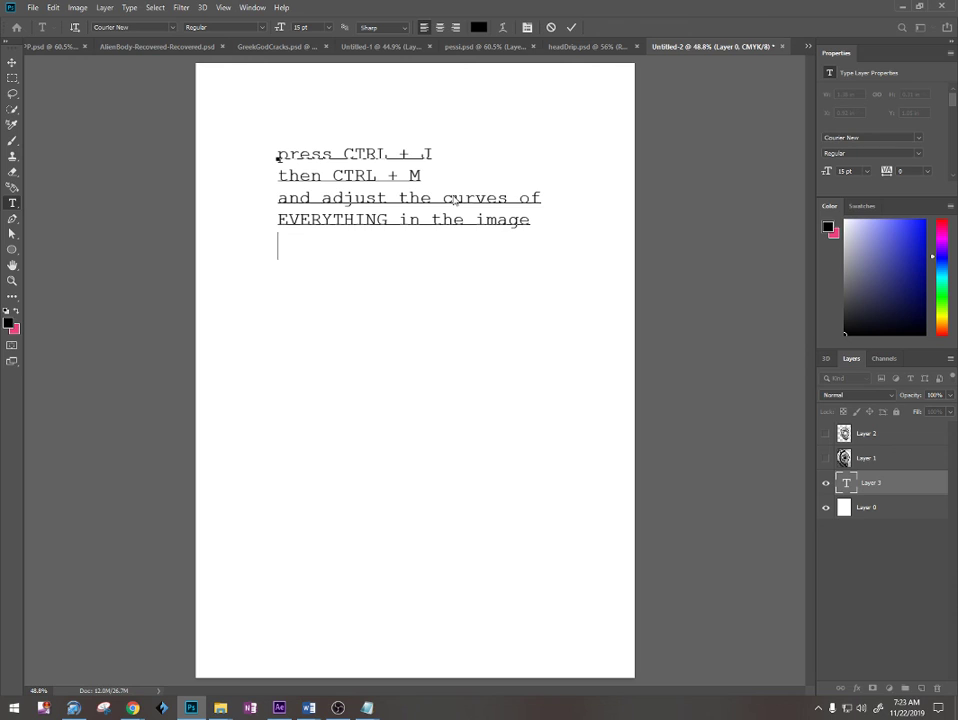
{"action": "type", "text": "until you are d"}
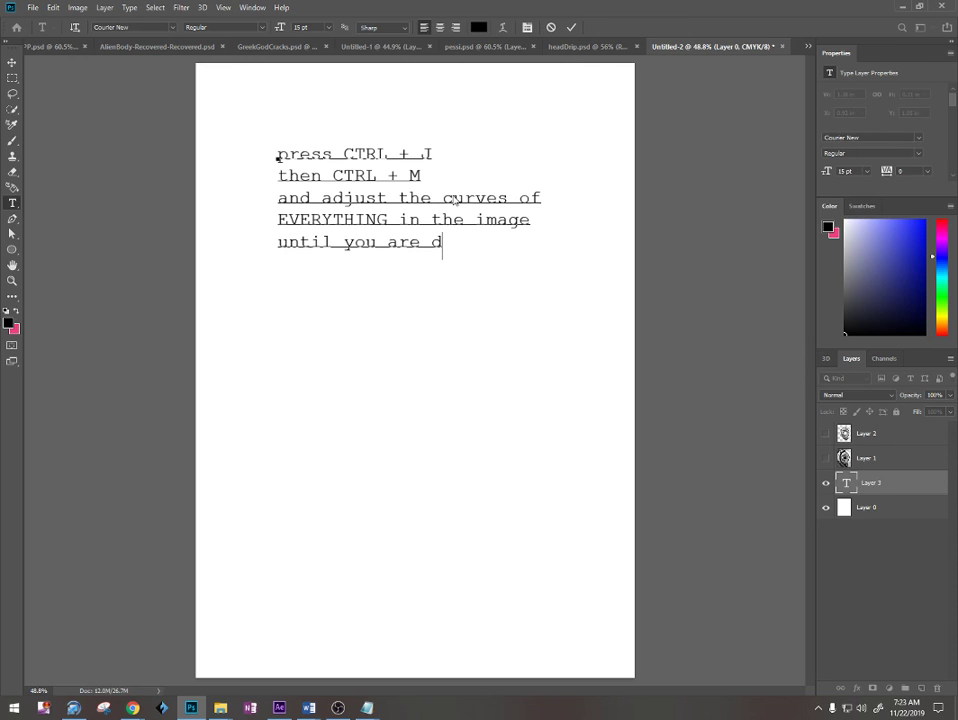
{"action": "type", "text": "one!!!! HHAHAHAHAHAHAHAHAH"}
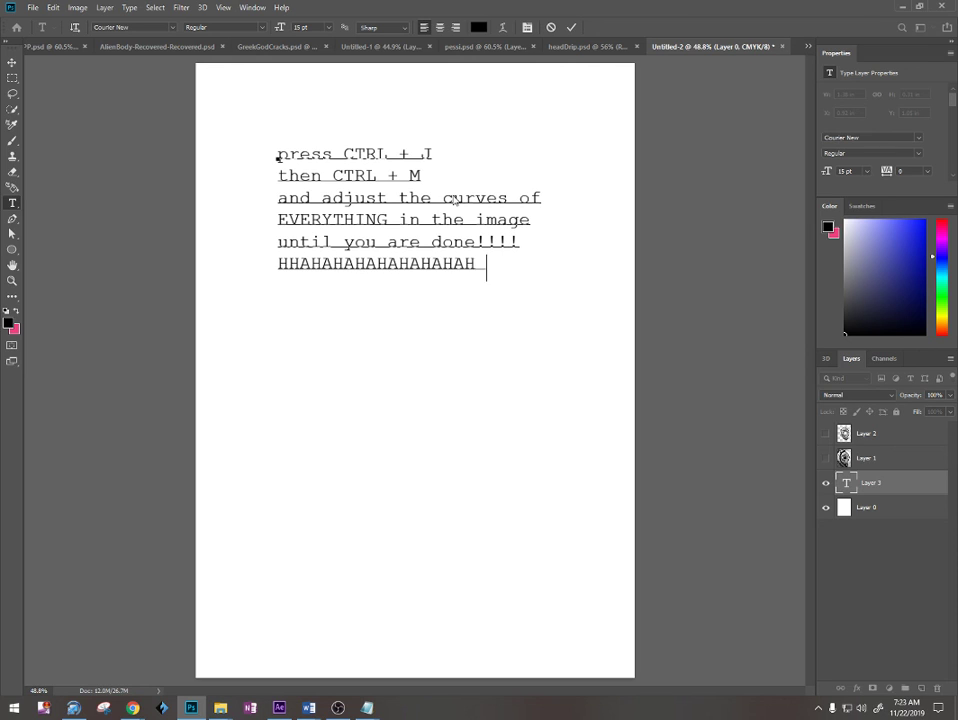
- Extend the laughter at the note's end to two full lines of repeated capital "HAHA"
{"action": "key", "text": "BackSpace"}
{"action": "type", "text": "AHAHAHAHAHAH AHHAH"}
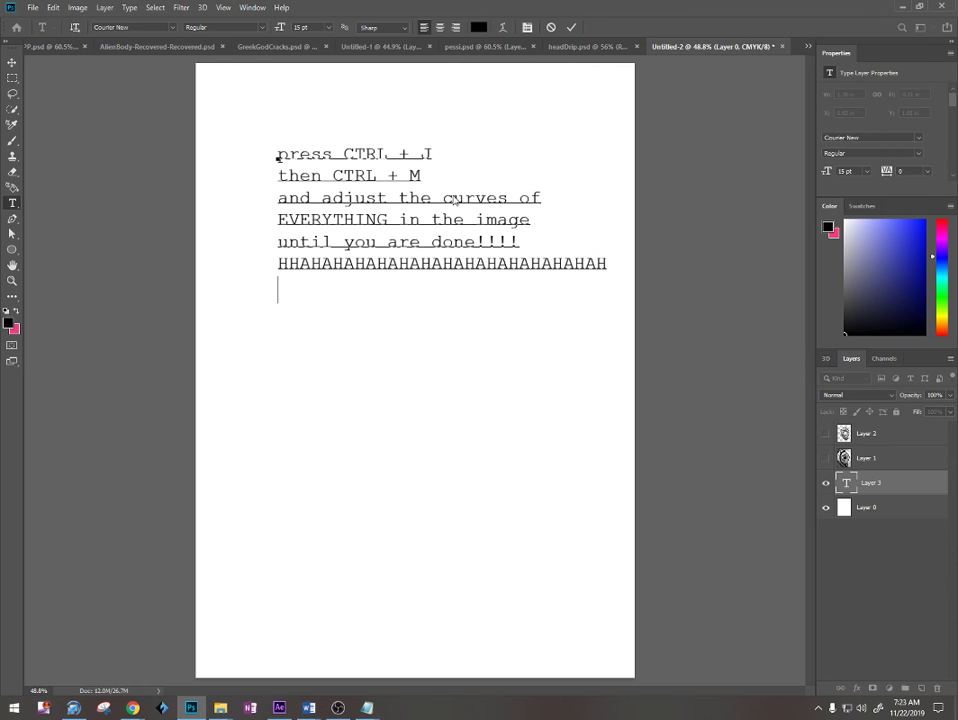
{"action": "type", "text": "AHAHAHAHAHAHAHA"}
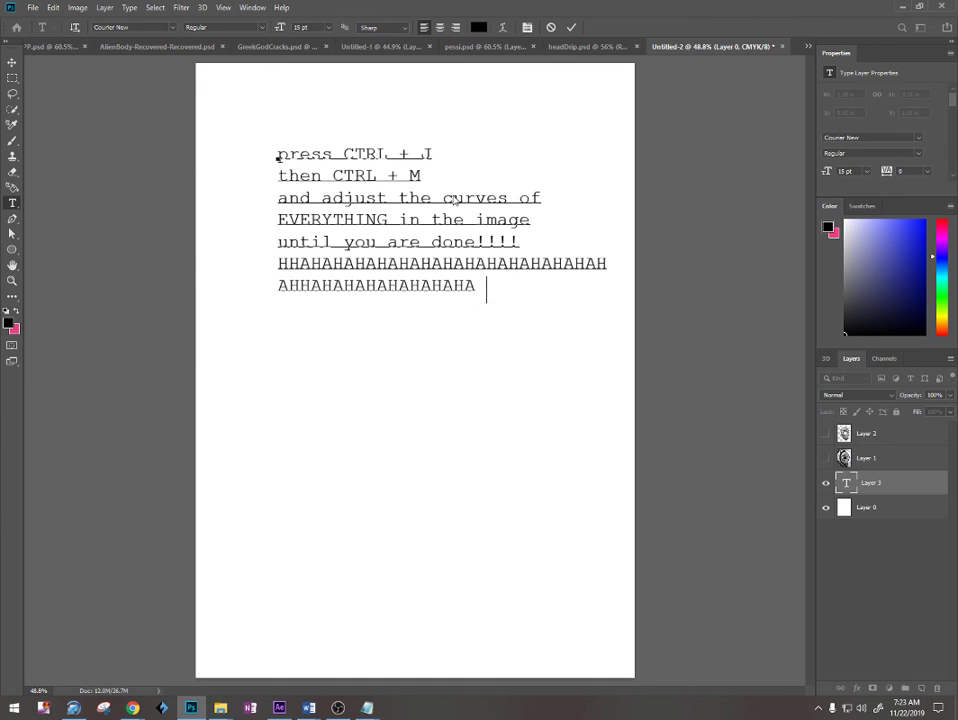
{"action": "type", "text": "HAHAHAHAH"}
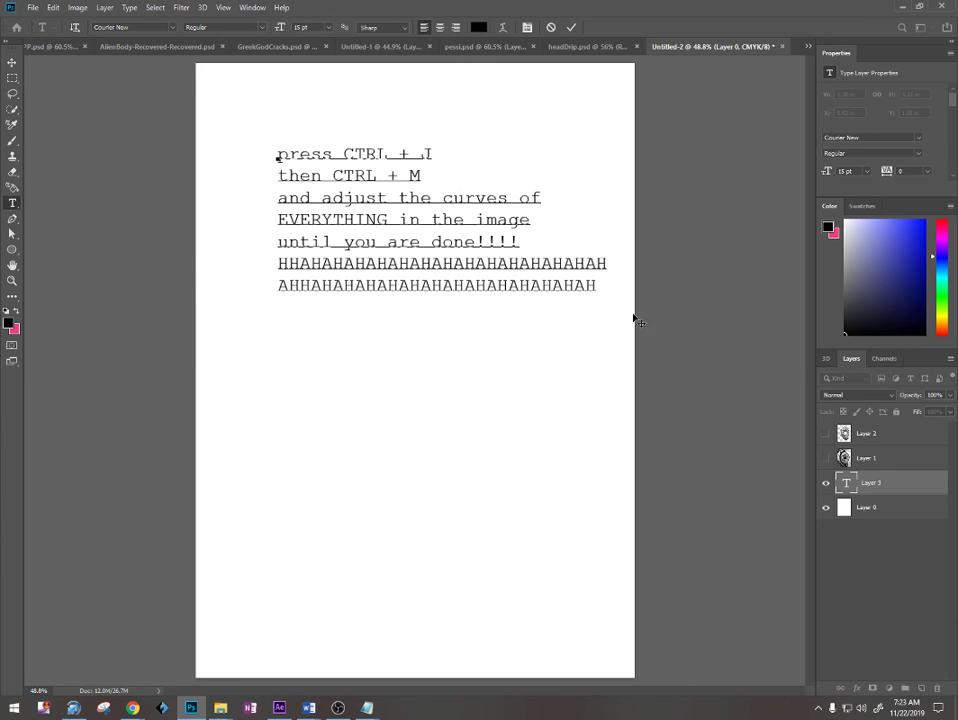
{"action": "left_click", "coordinate": [338, 707]}
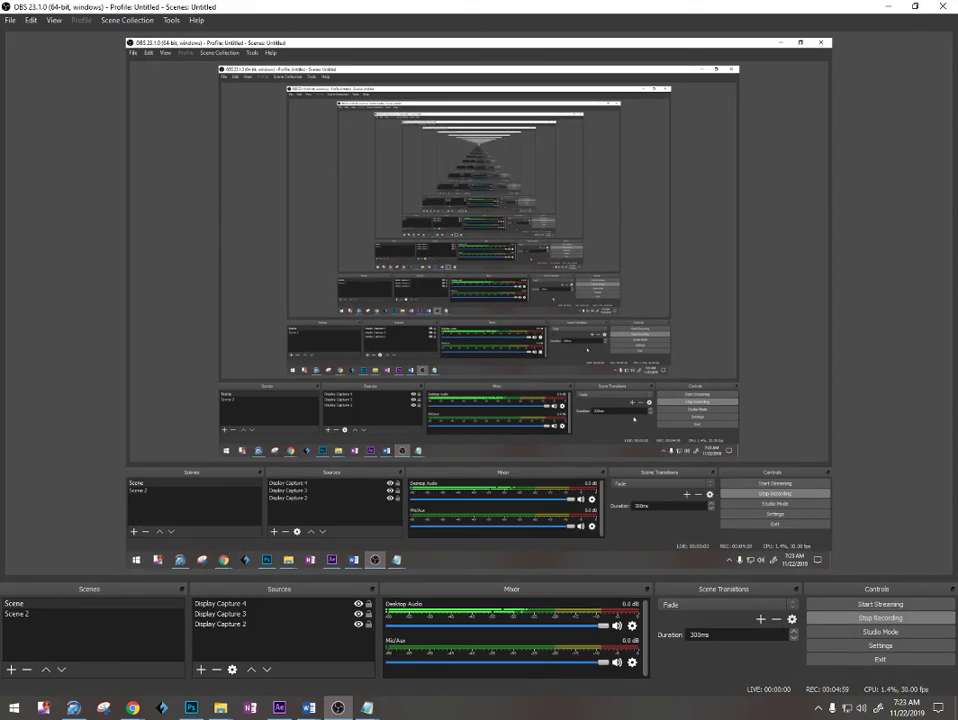